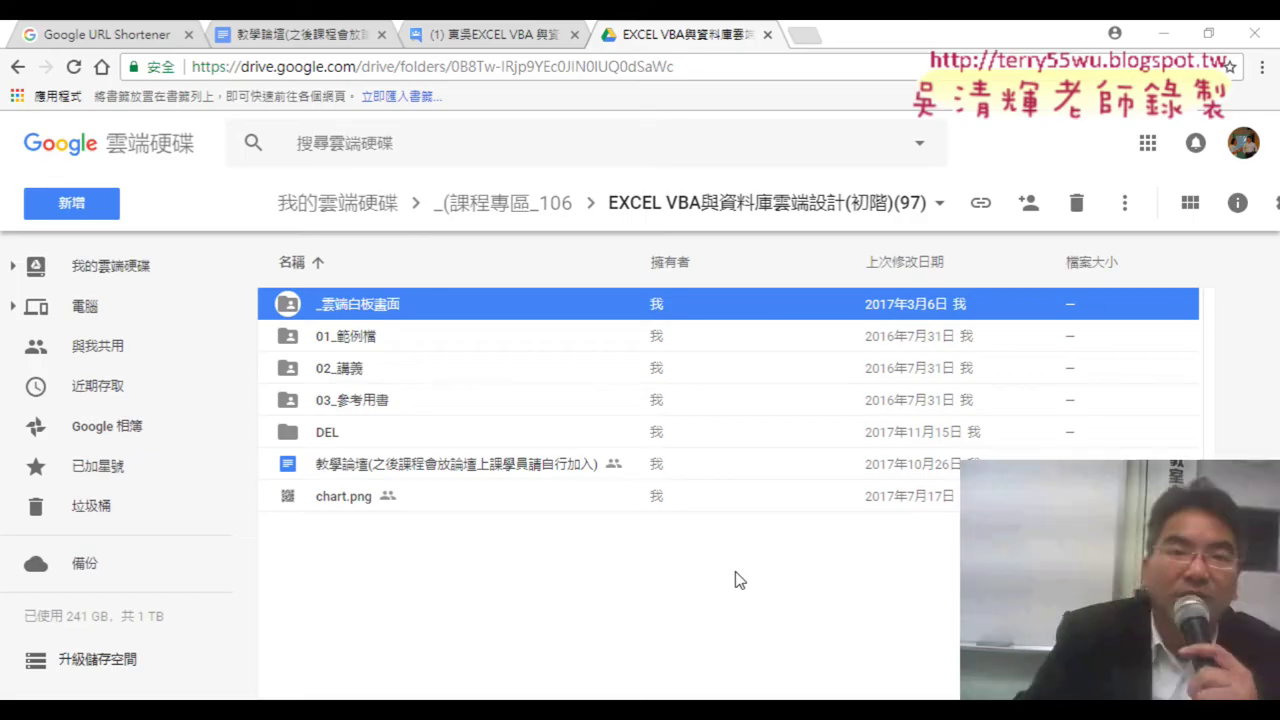
# Switch to the course's Google Groups forum tab and move it after the Drive tab
pyautogui.click(515, 37)
pyautogui.moveTo(515, 37); pyautogui.dragTo(708, 36)
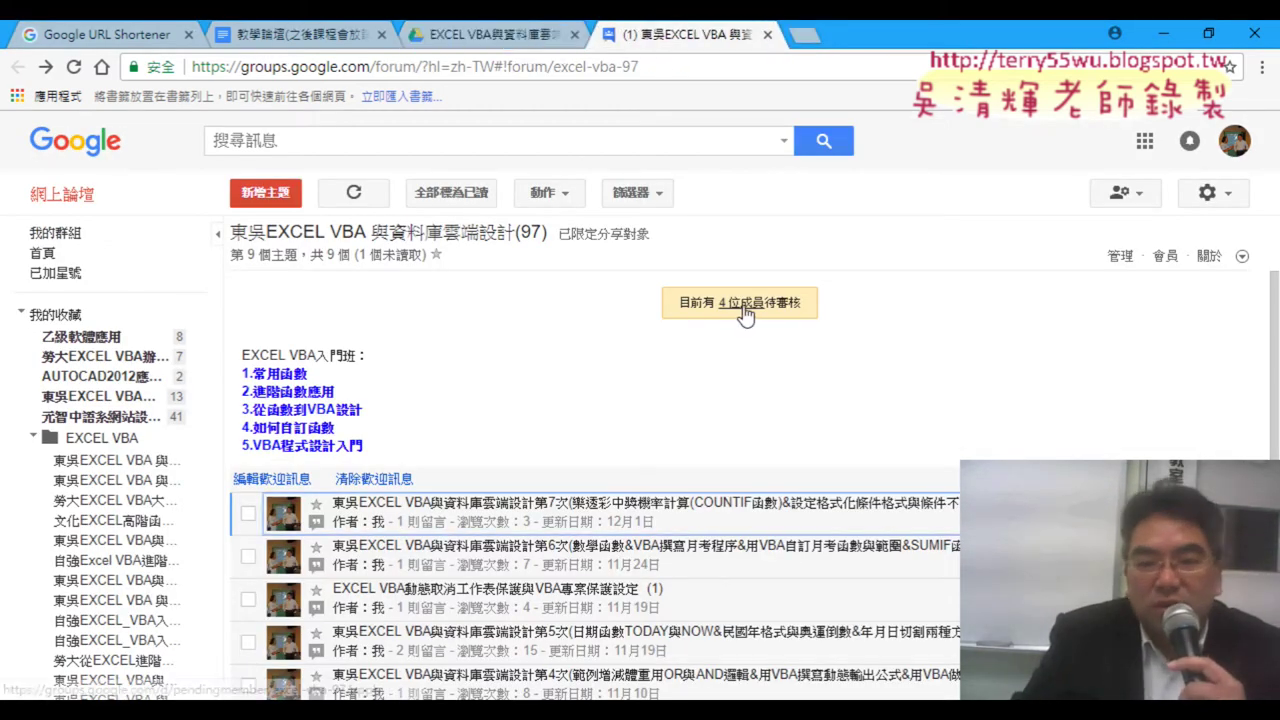
# Review the 4 members awaiting approval, then open the lesson 7 post's YouTube playlist
pyautogui.scroll(-2, 763, 430)
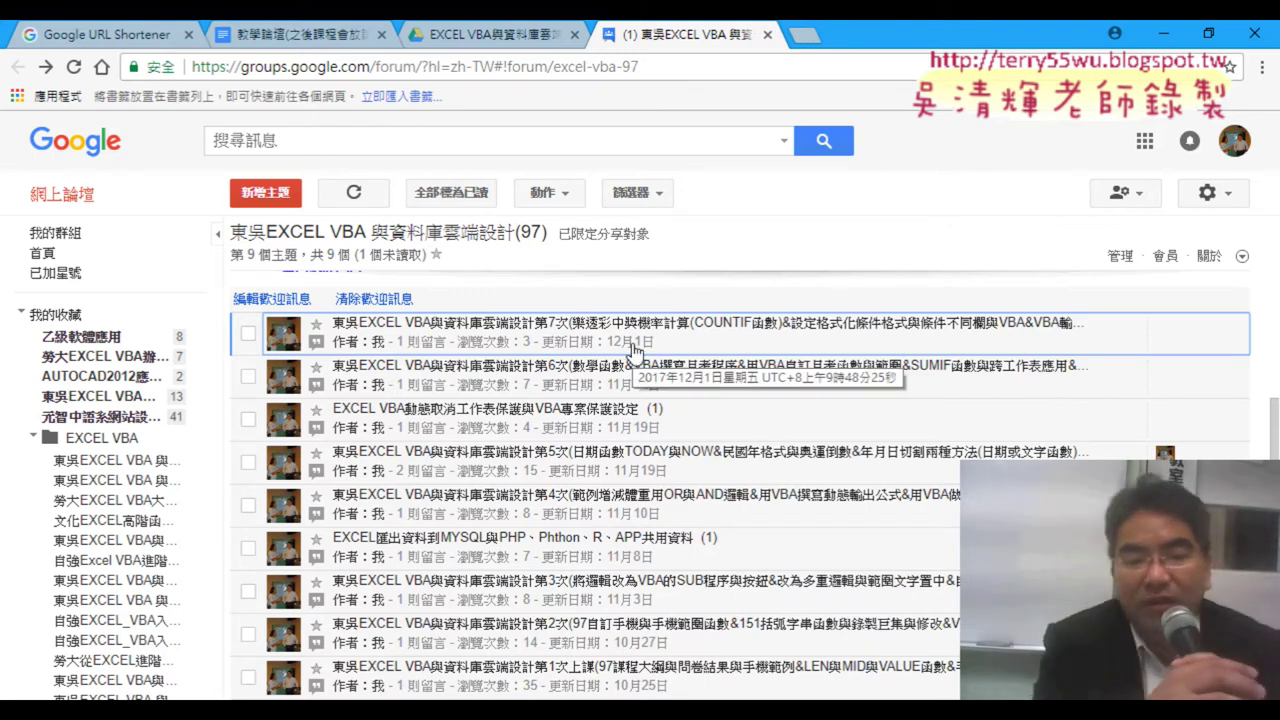
pyautogui.scroll(2, 721, 351)
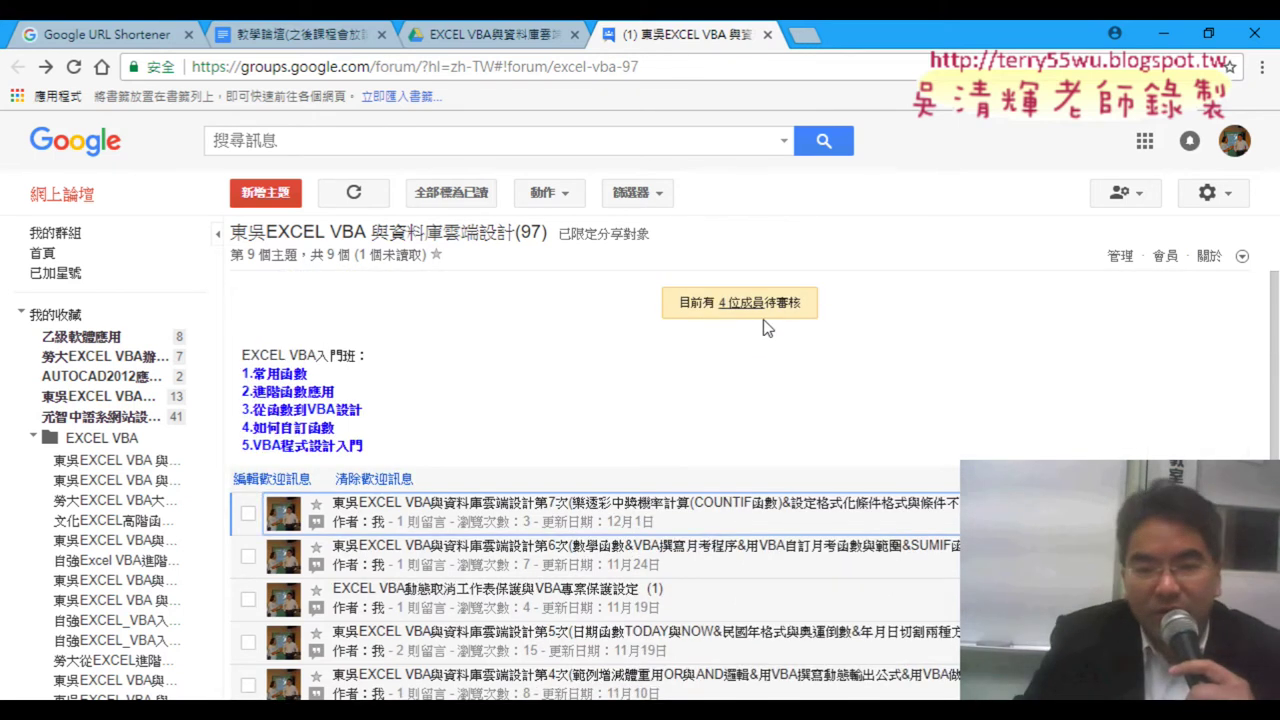
pyautogui.click(749, 312)
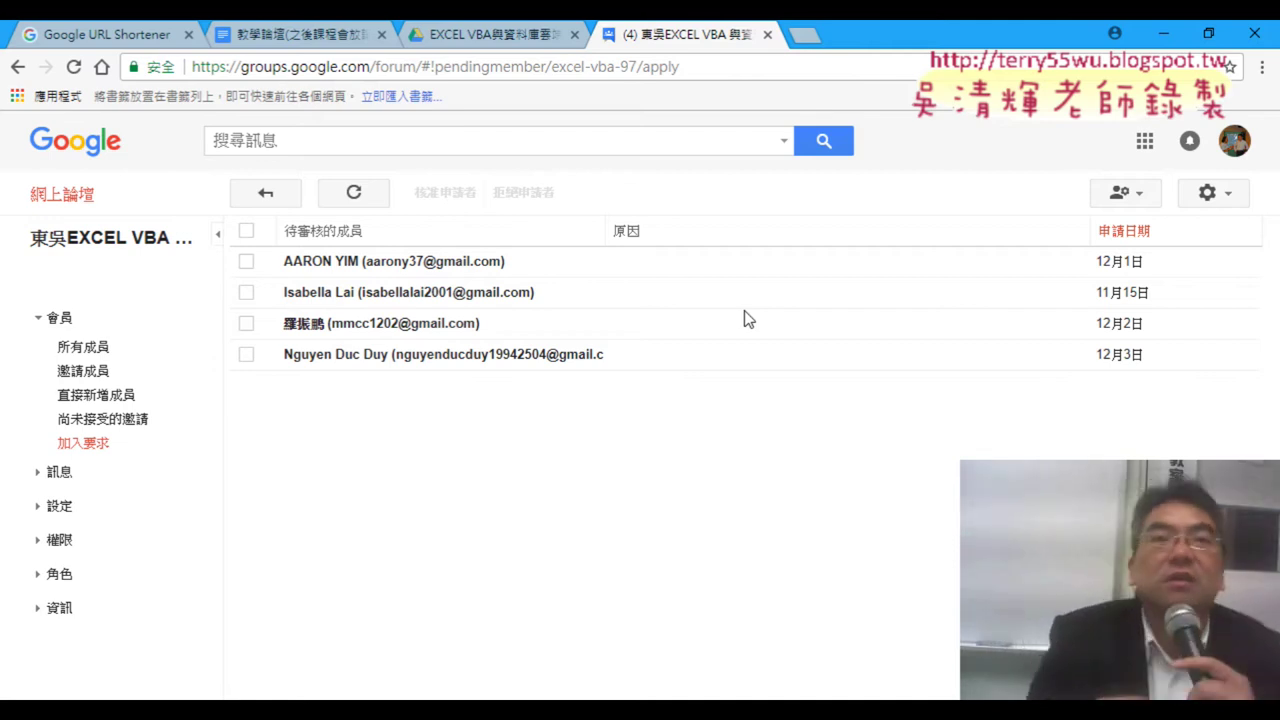
pyautogui.click(18, 66)
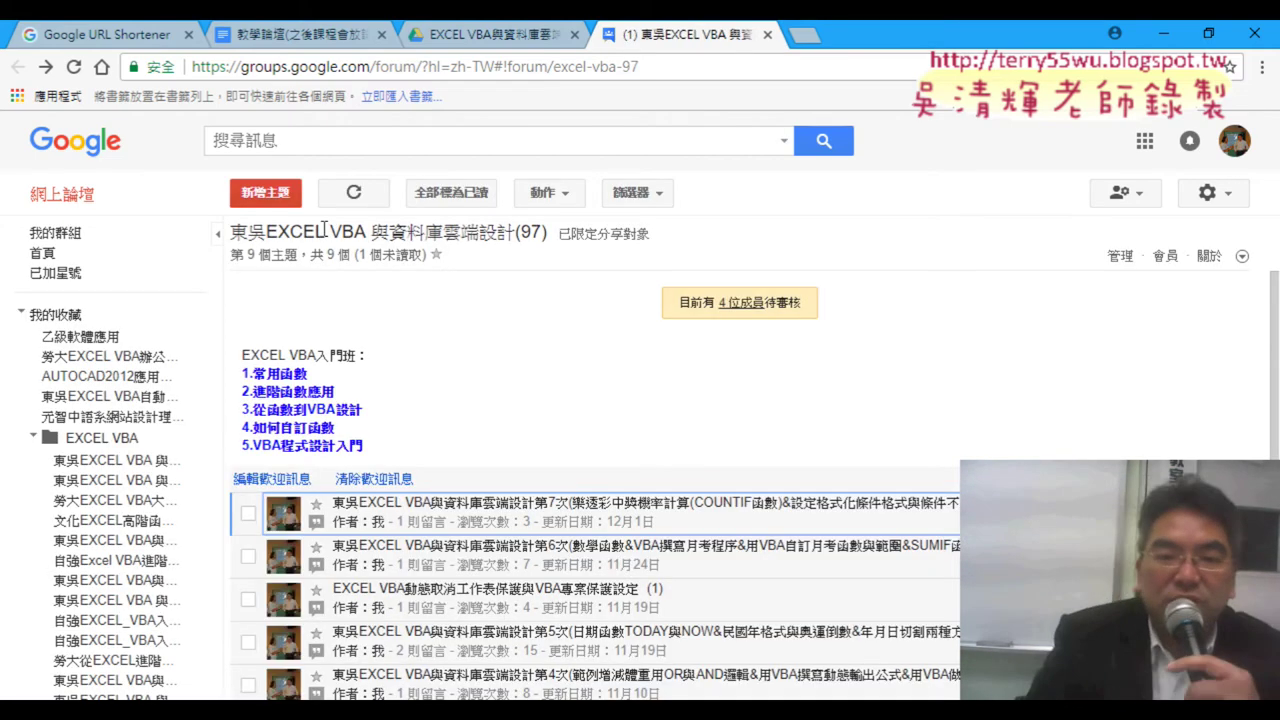
pyautogui.click(669, 516)
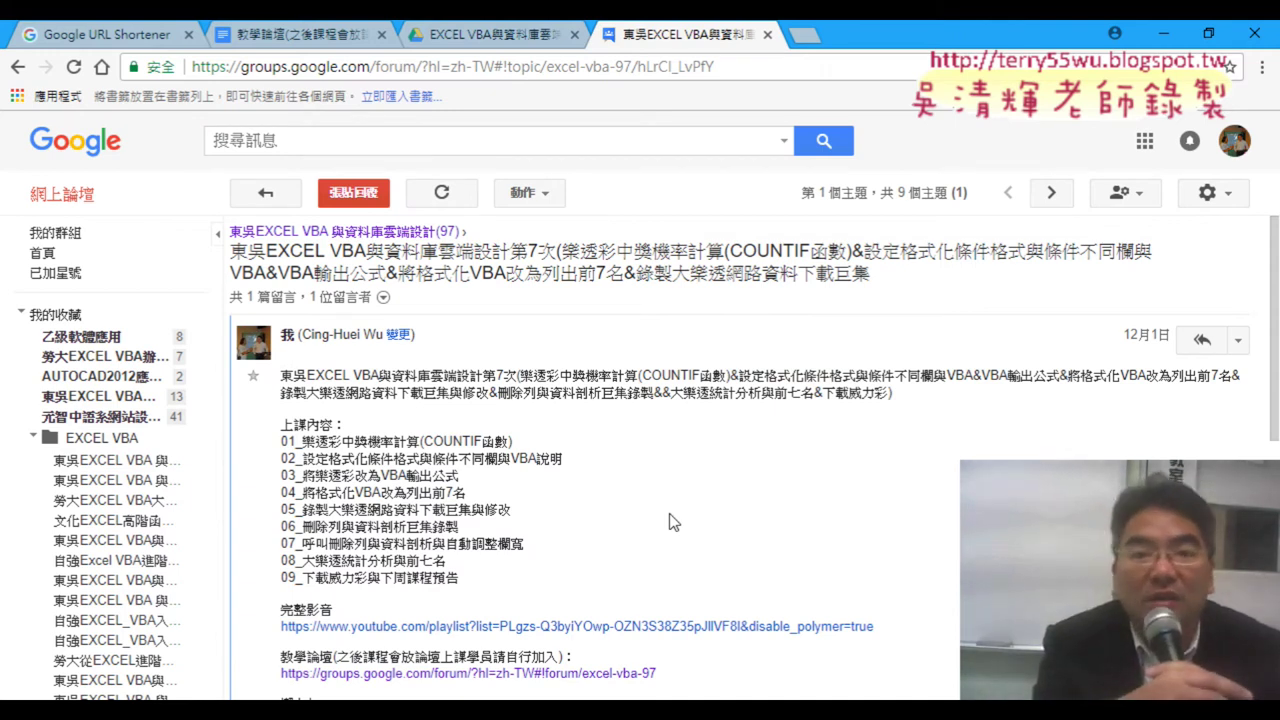
pyautogui.click(686, 627)
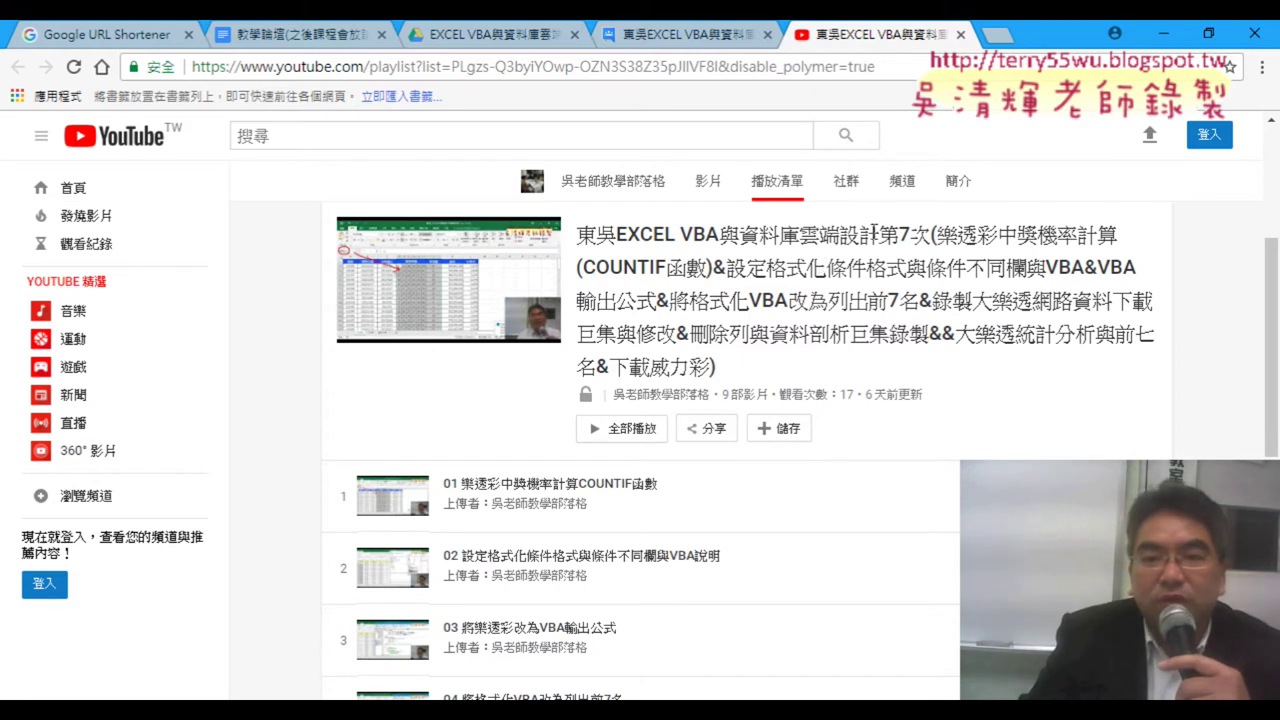
# Highlight the playlist's lesson topics, then switch to the 大樂透下載 workbook and run the batch download macro
pyautogui.moveTo(936, 234); pyautogui.dragTo(1078, 258)
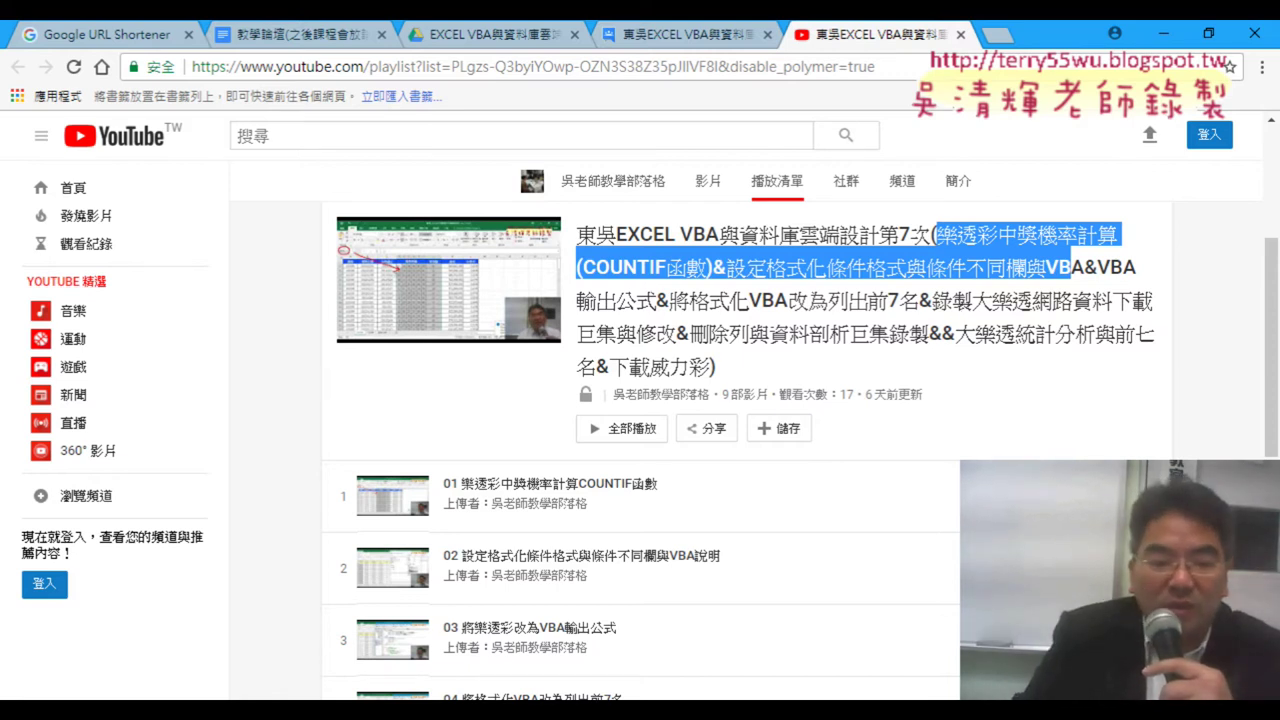
pyautogui.hotkey('alt', 'Tab')
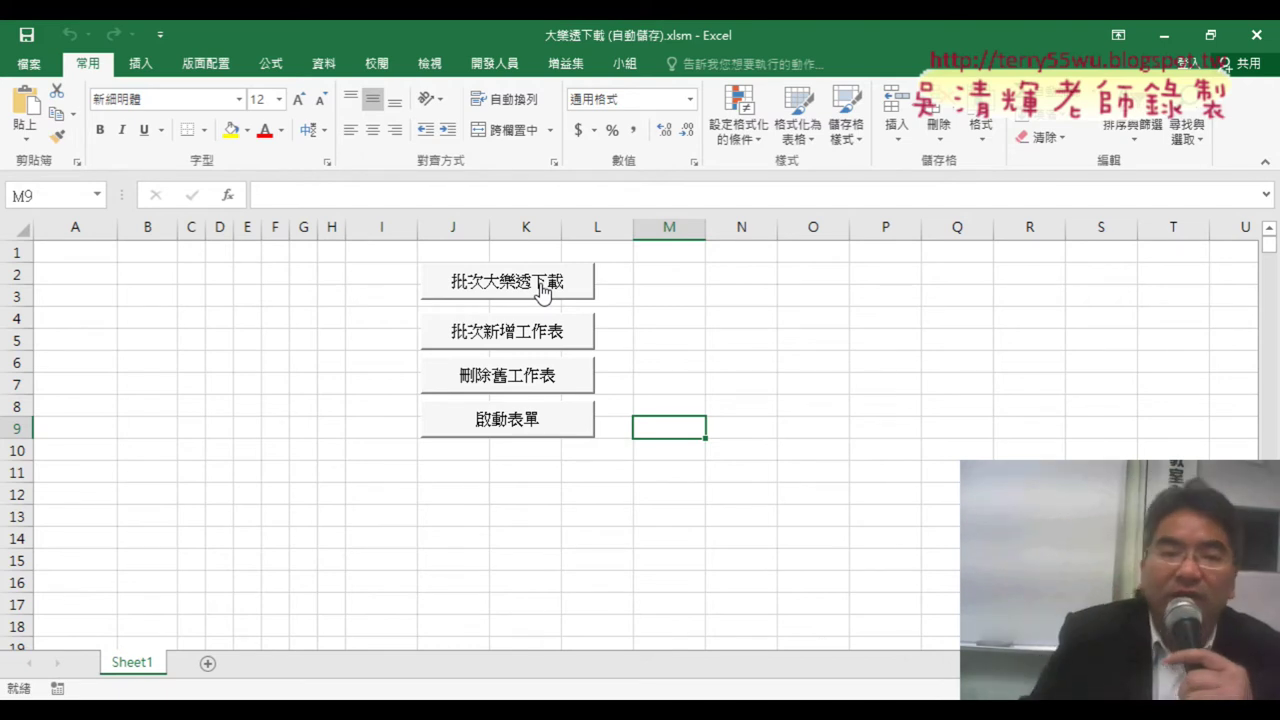
pyautogui.click(541, 289)
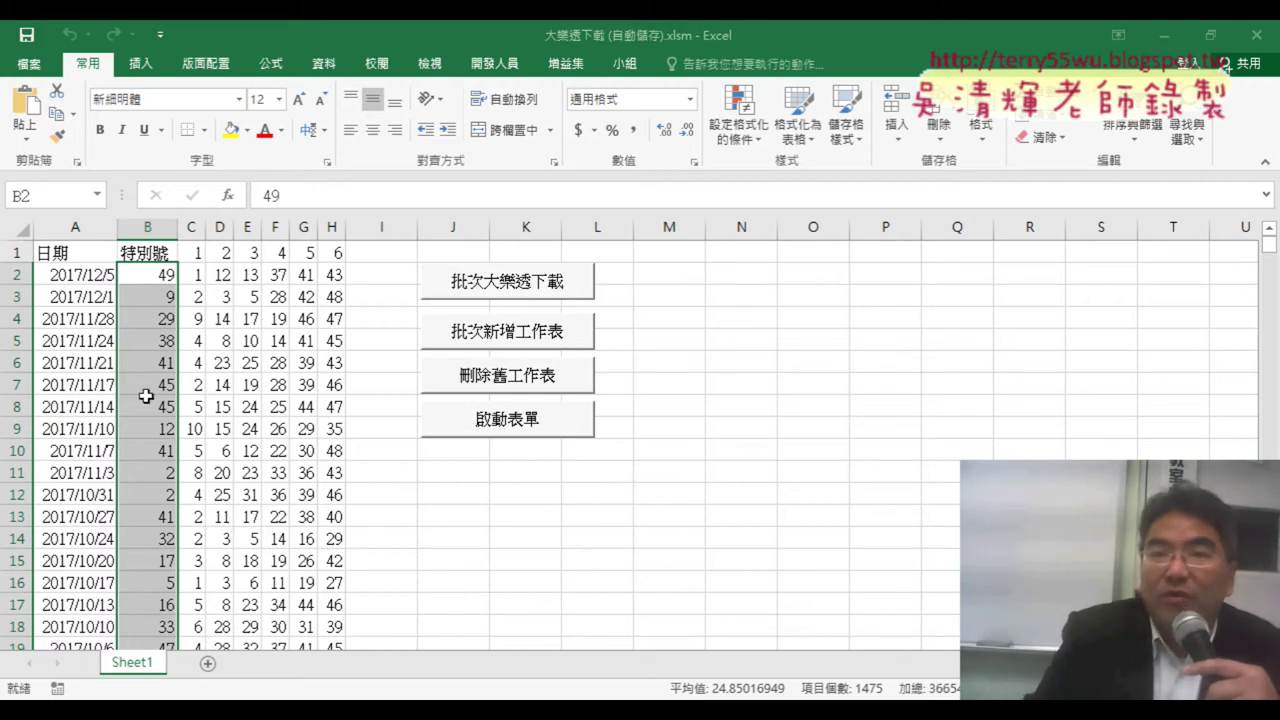
# Check the downloaded draw rows in Sheet1 and select the special-number and drawn-number columns B–H
pyautogui.click(76, 253)
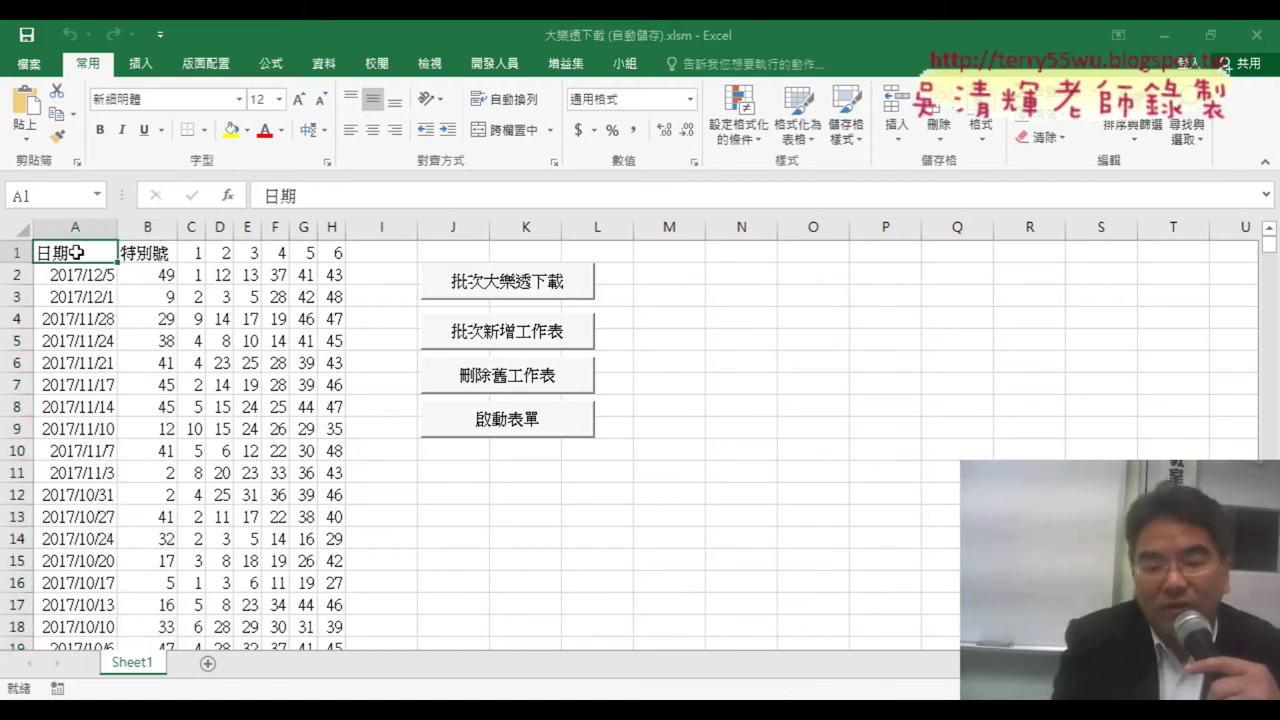
pyautogui.hotkey('ctrl', 'Down')
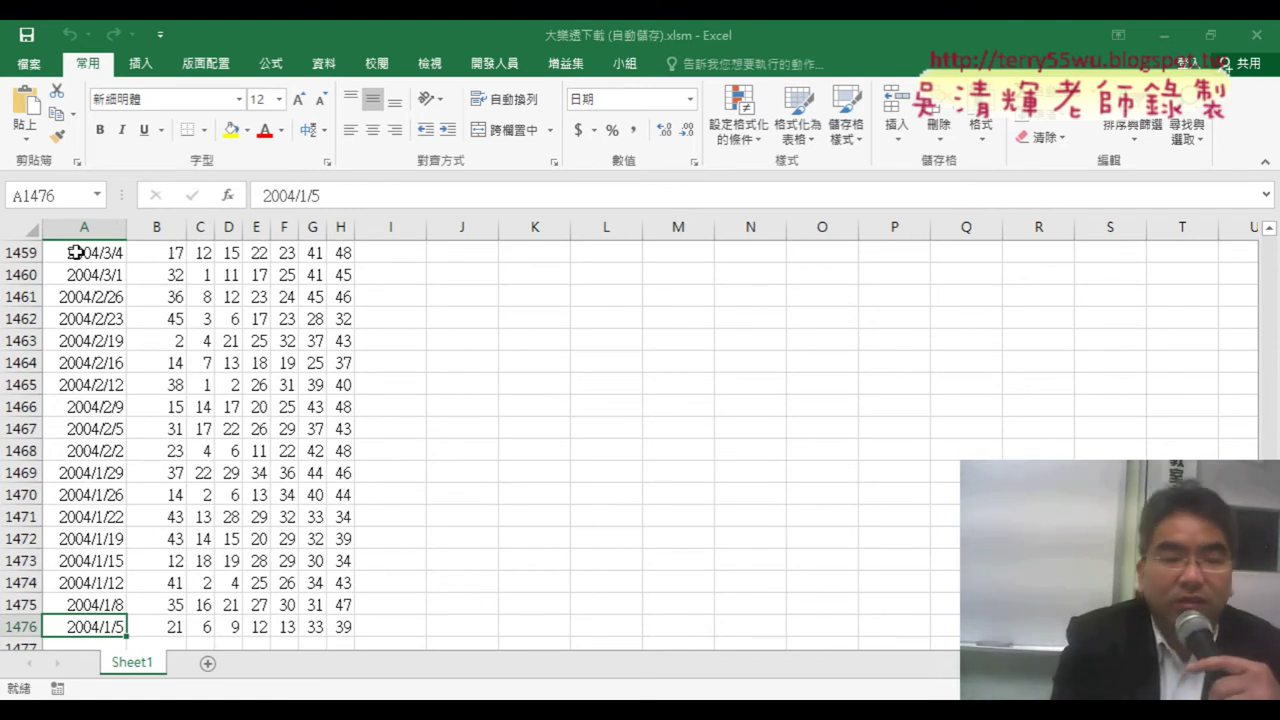
pyautogui.hotkey('ctrl', 'Home')
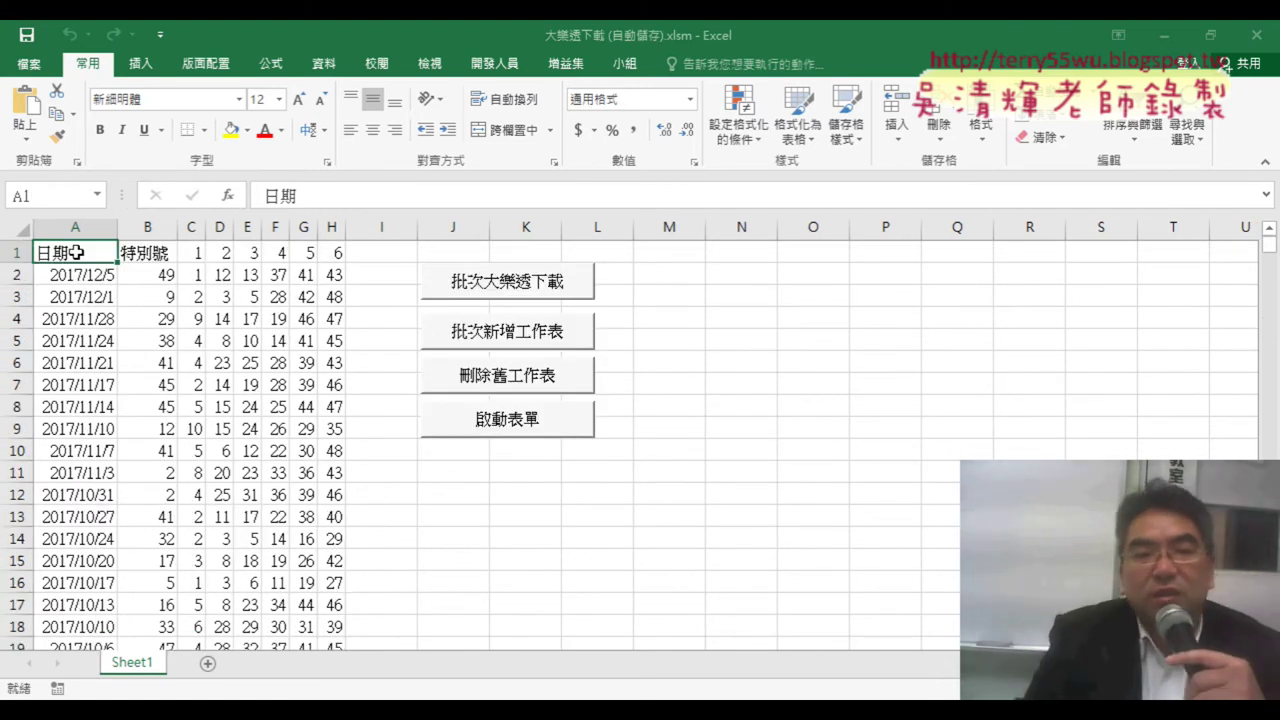
pyautogui.click(149, 228)
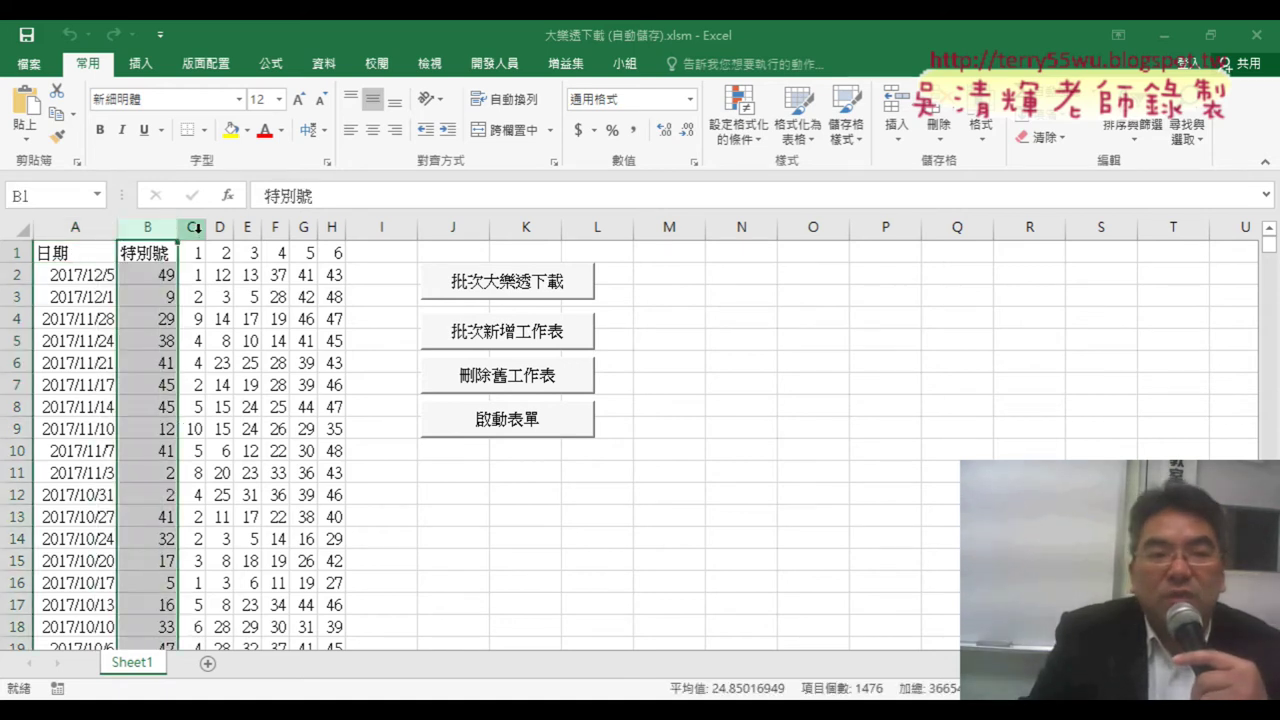
pyautogui.moveTo(191, 228); pyautogui.dragTo(325, 228)
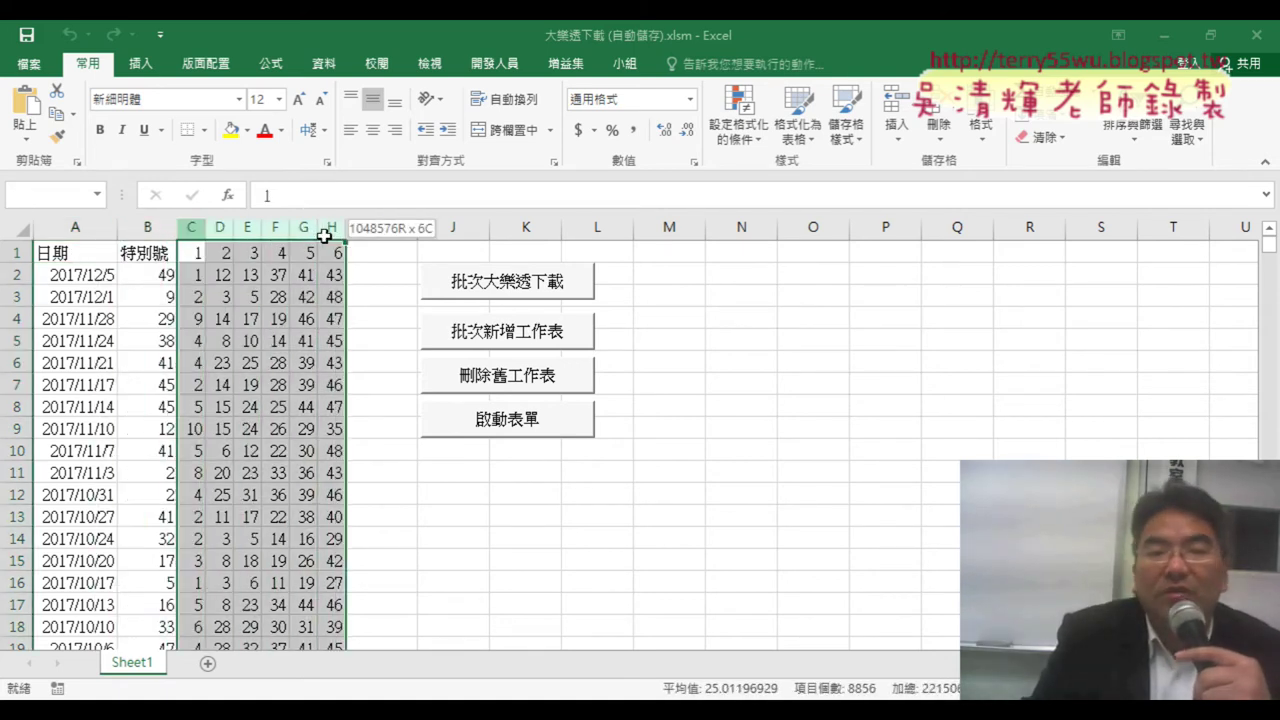
# Open the code of the macro assigned to the 批次大樂透下載 button
pyautogui.rightClick(545, 295)
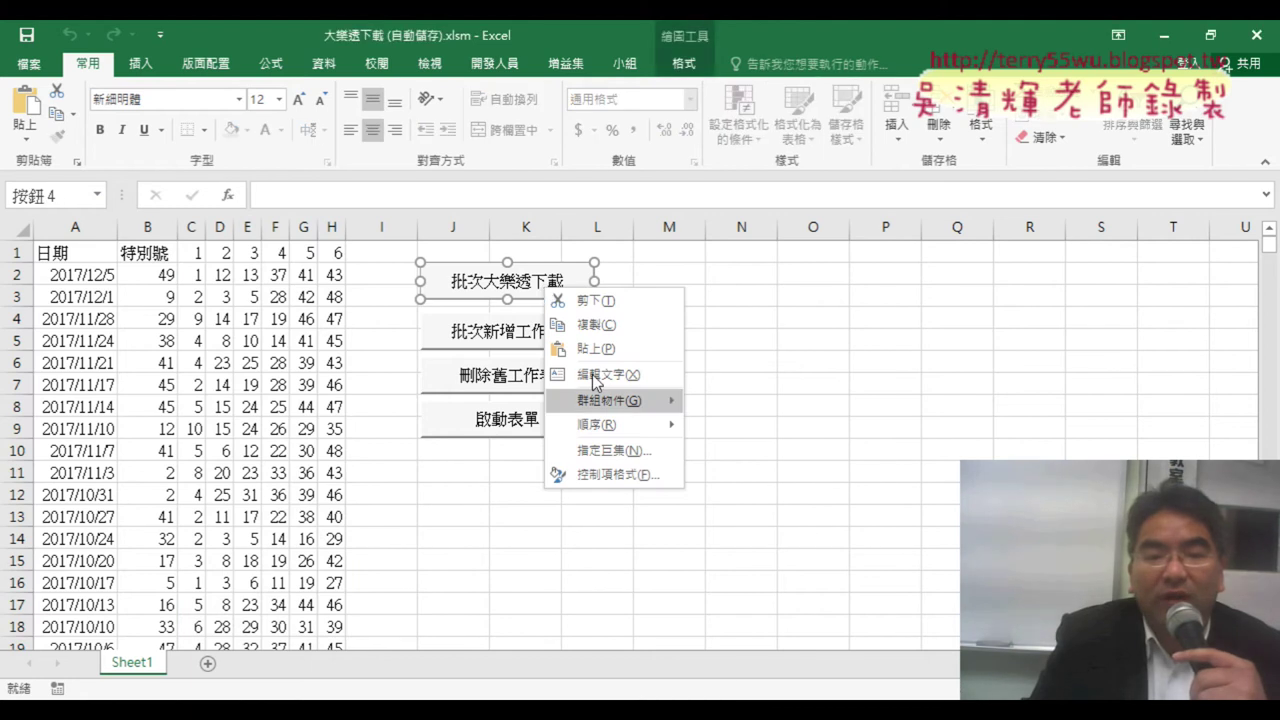
pyautogui.click(625, 447)
pyautogui.click(776, 291)
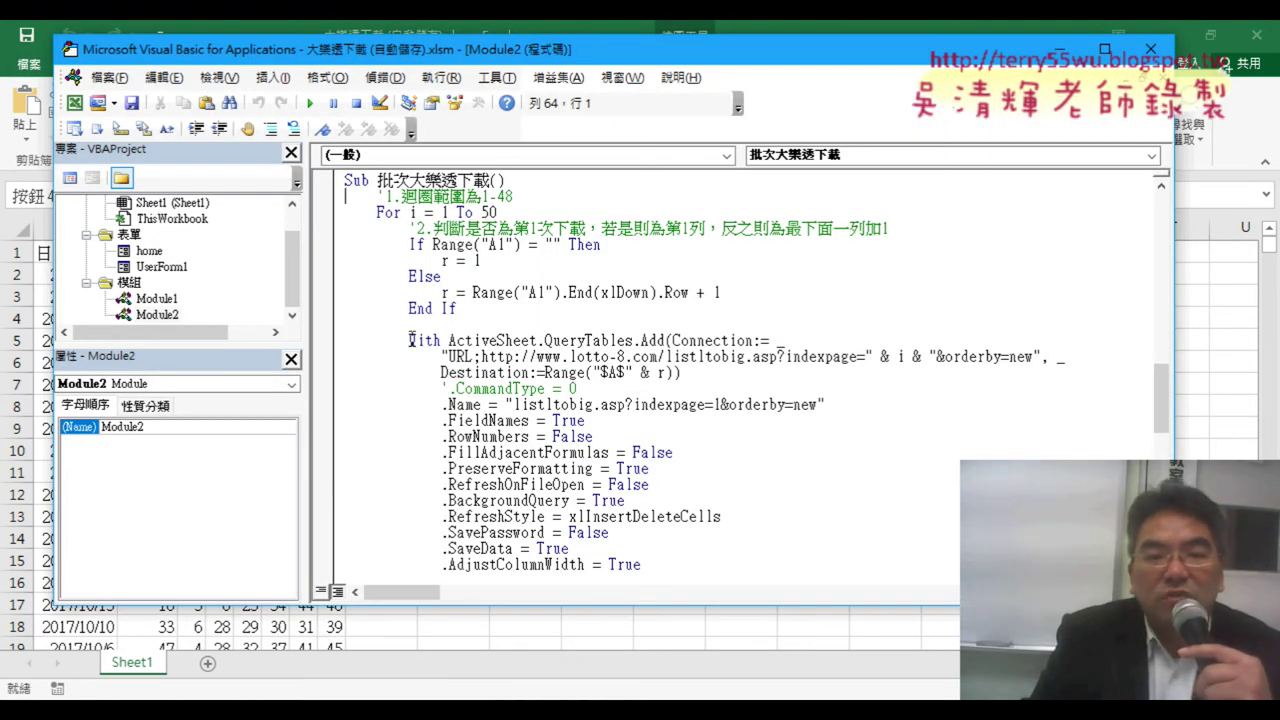
pyautogui.scroll(-1, 450, 360)
pyautogui.scroll(-2, 483, 381)
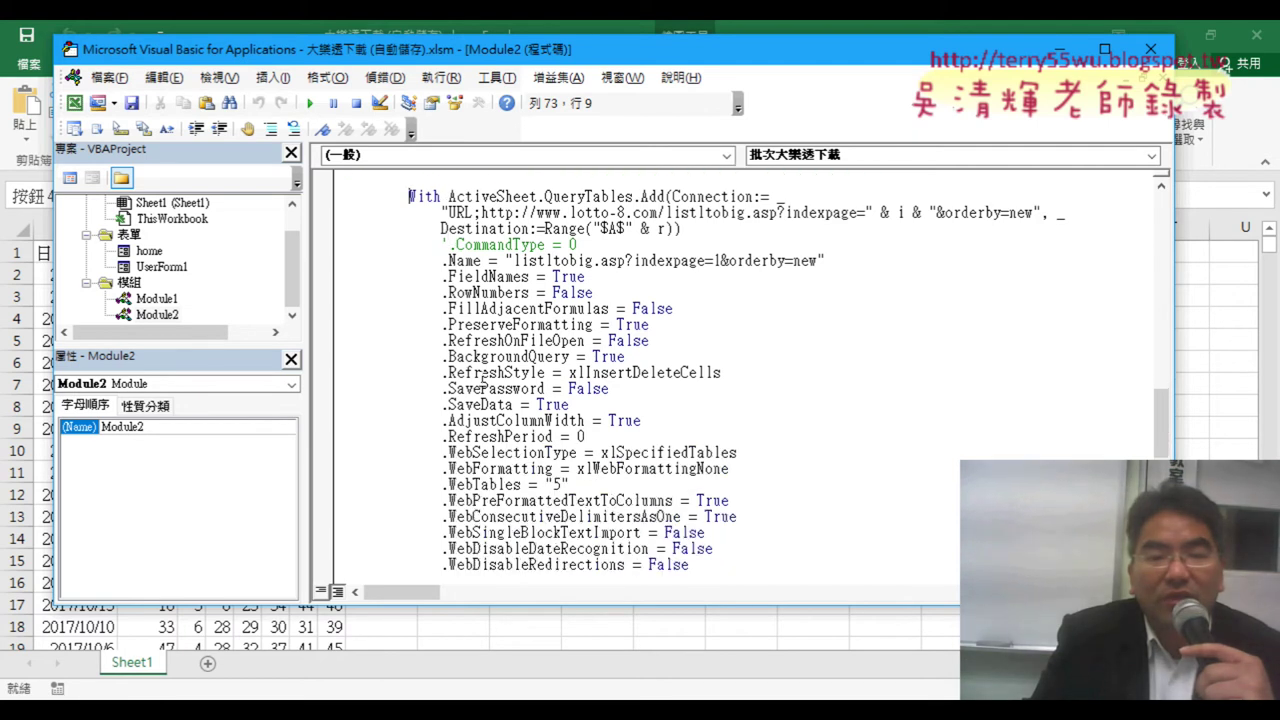
pyautogui.scroll(-3, 476, 290)
pyautogui.moveTo(440, 455)
pyautogui.mouseDown()
pyautogui.moveTo(336, 405)
pyautogui.moveTo(334, 468)
pyautogui.mouseUp()
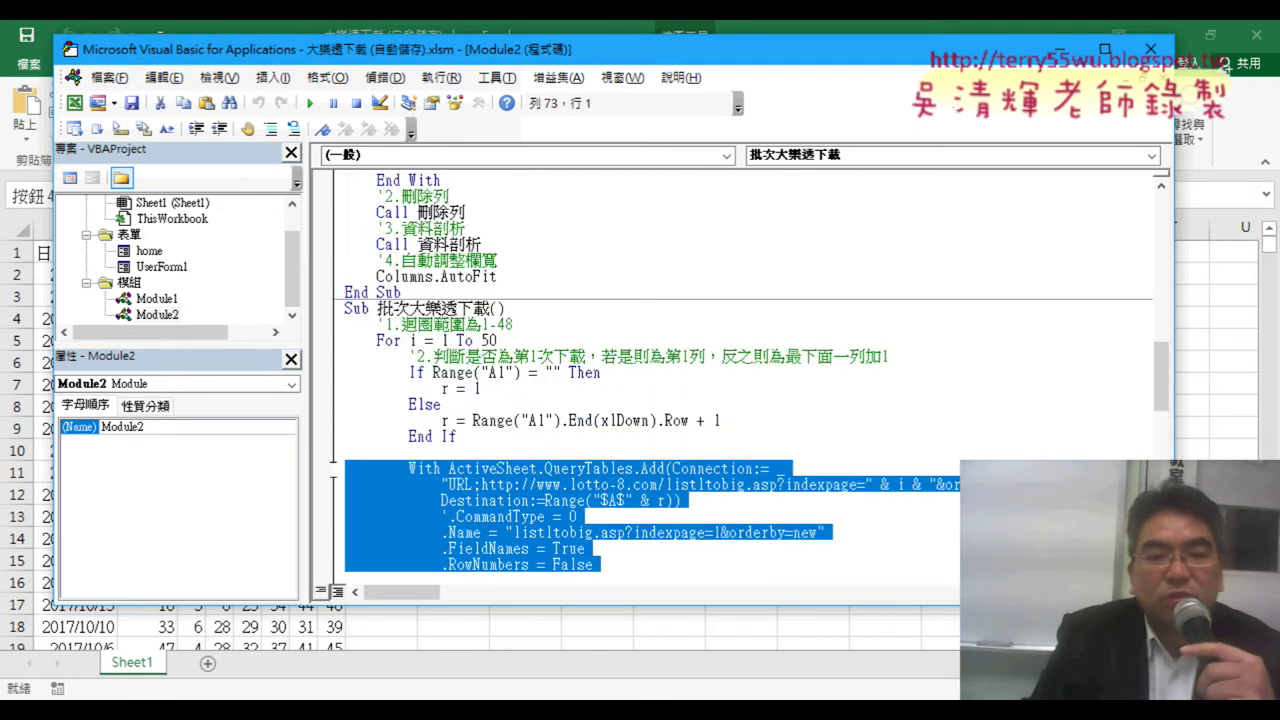
pyautogui.scroll(-2, 562, 428)
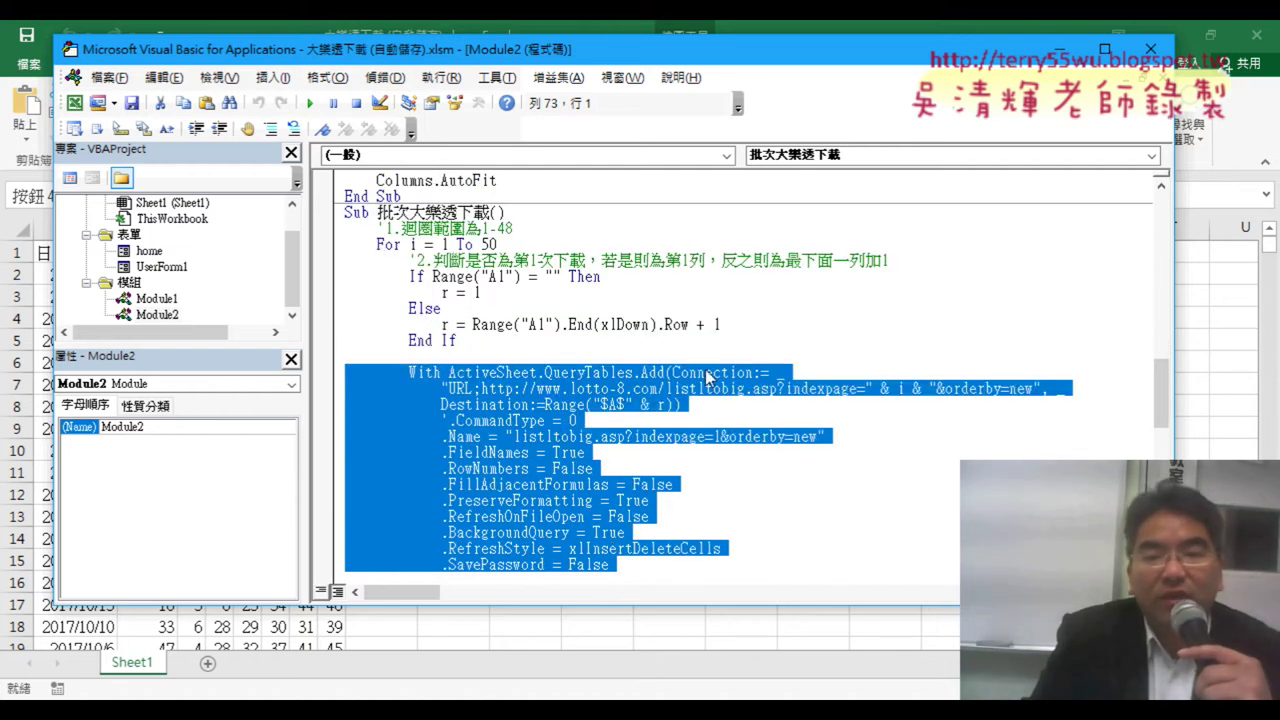
pyautogui.click(876, 388)
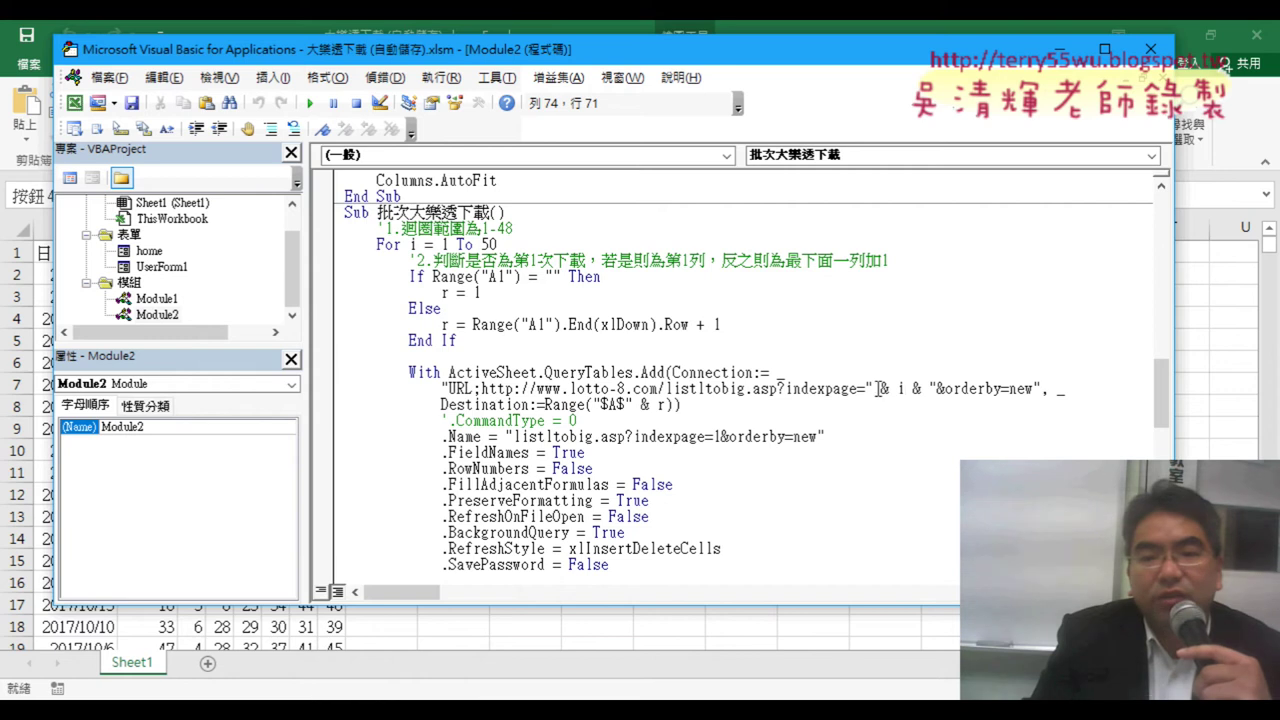
pyautogui.moveTo(866, 388); pyautogui.dragTo(928, 386)
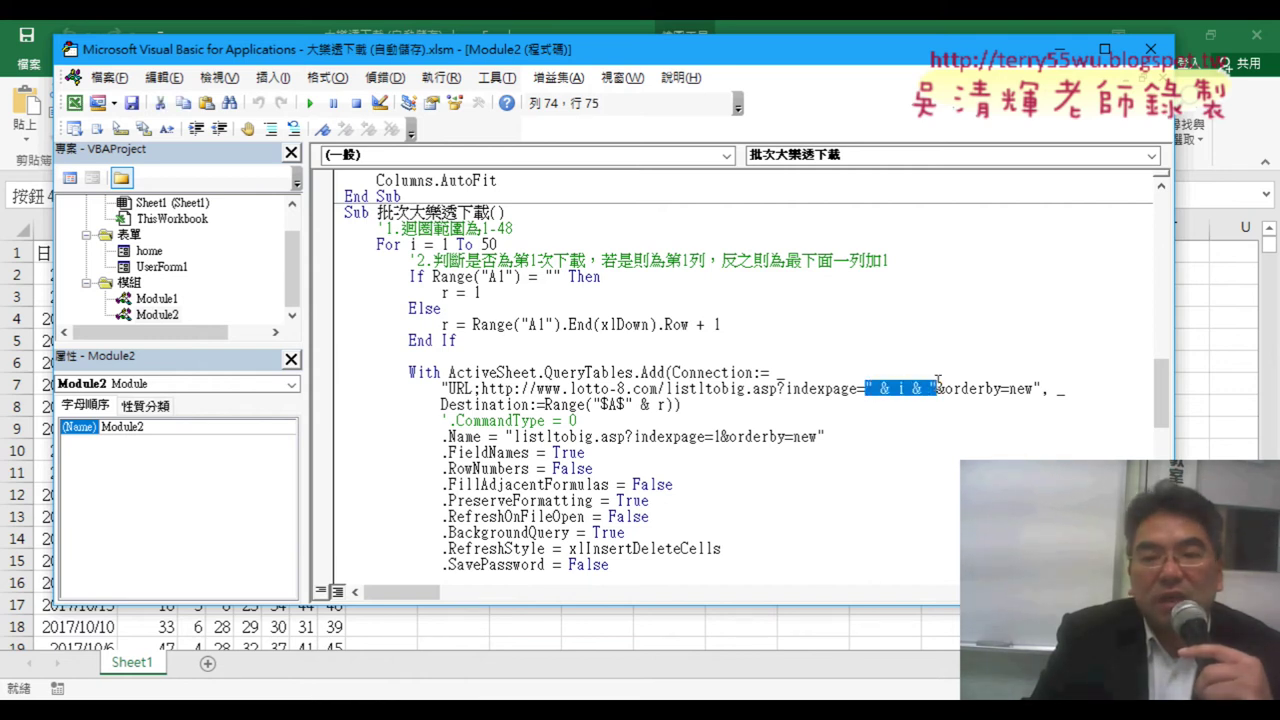
pyautogui.write('1')
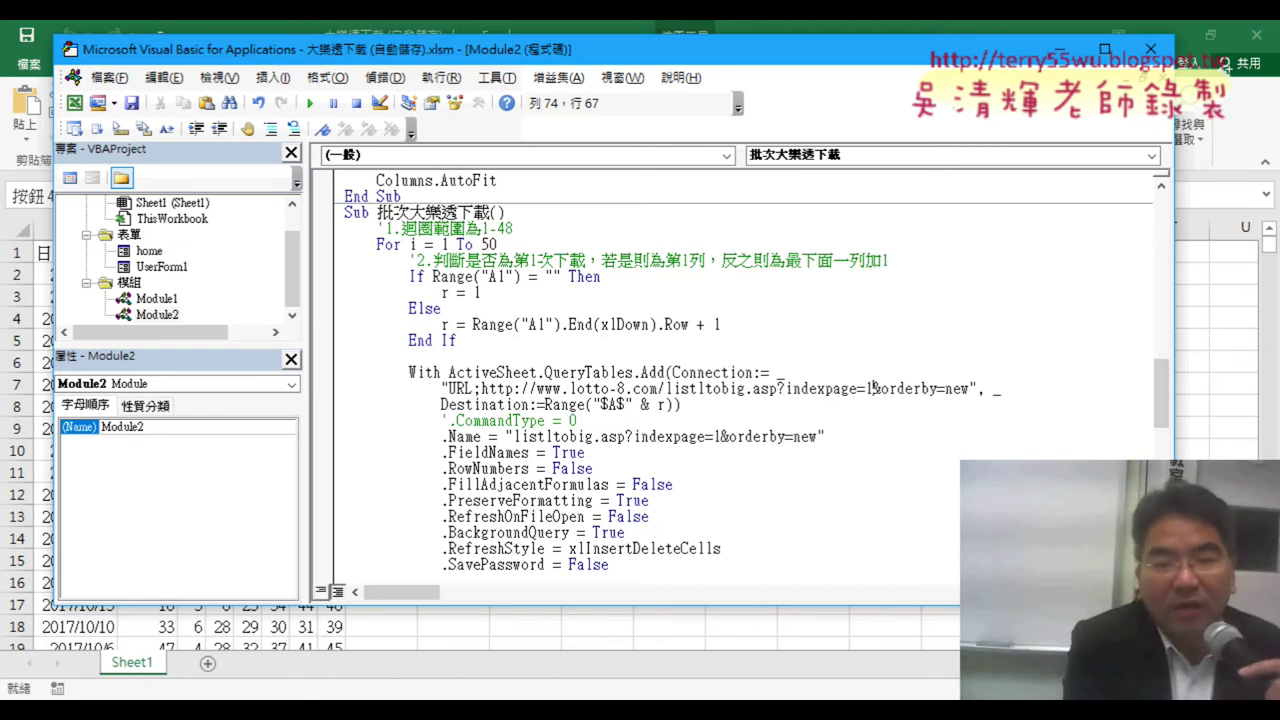
pyautogui.hotkey('ctrl', 'z')
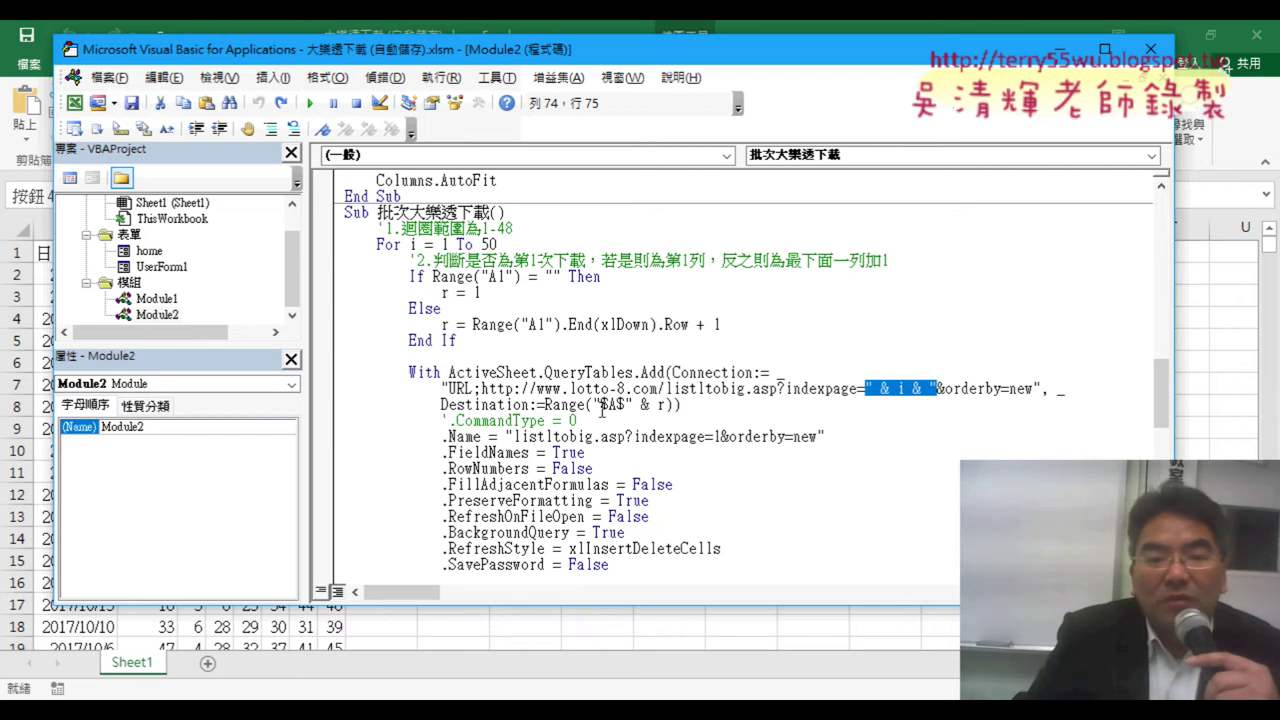
pyautogui.moveTo(441, 404); pyautogui.dragTo(701, 405)
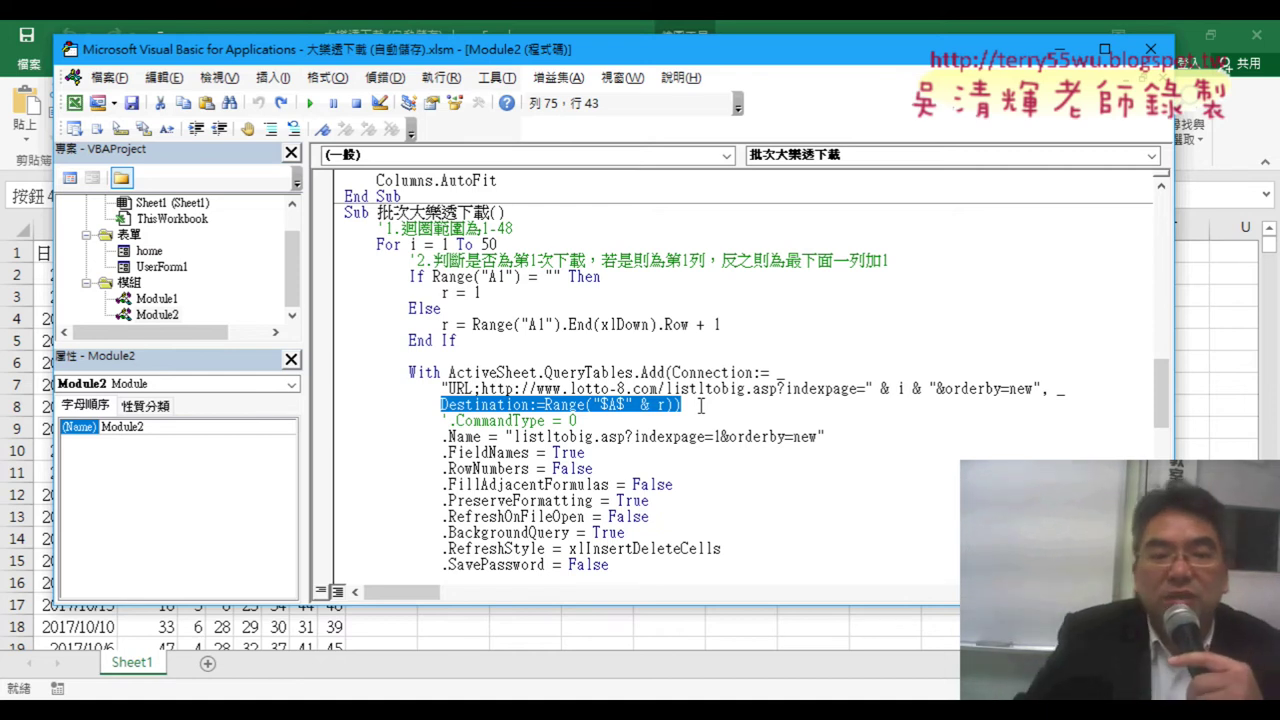
pyautogui.moveTo(433, 277); pyautogui.dragTo(500, 282)
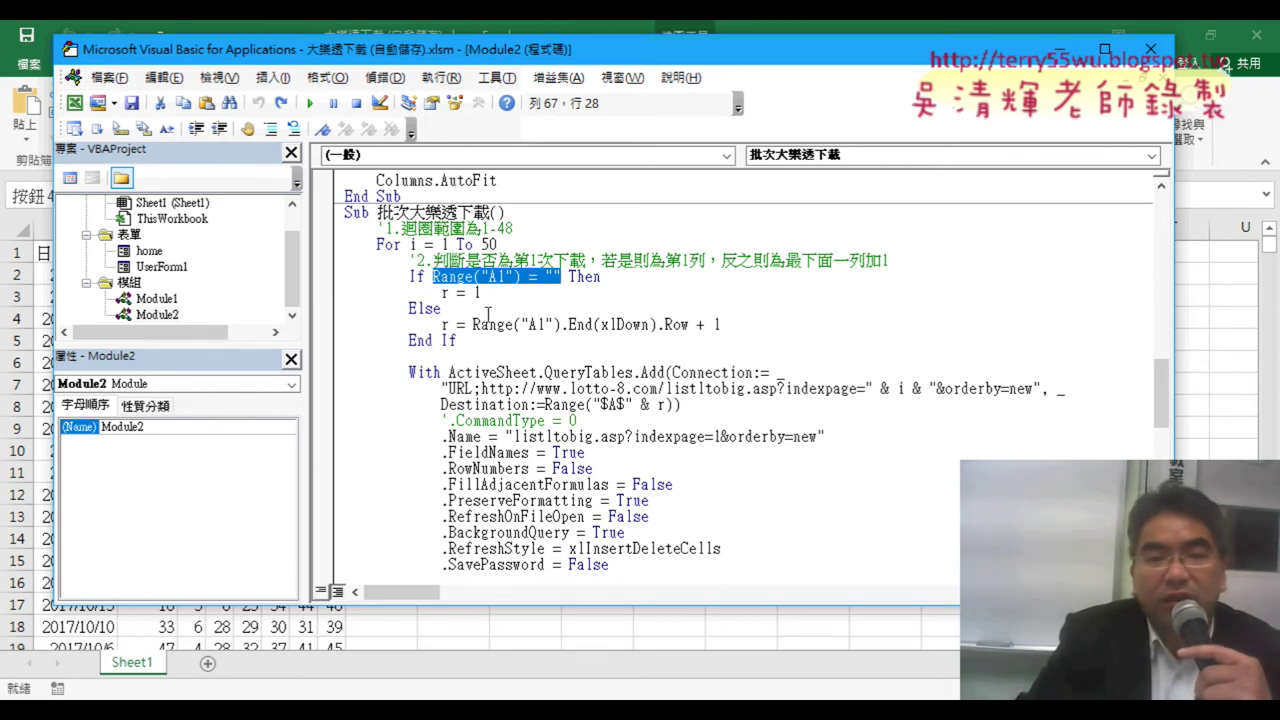
pyautogui.doubleClick(477, 293)
pyautogui.click(660, 404)
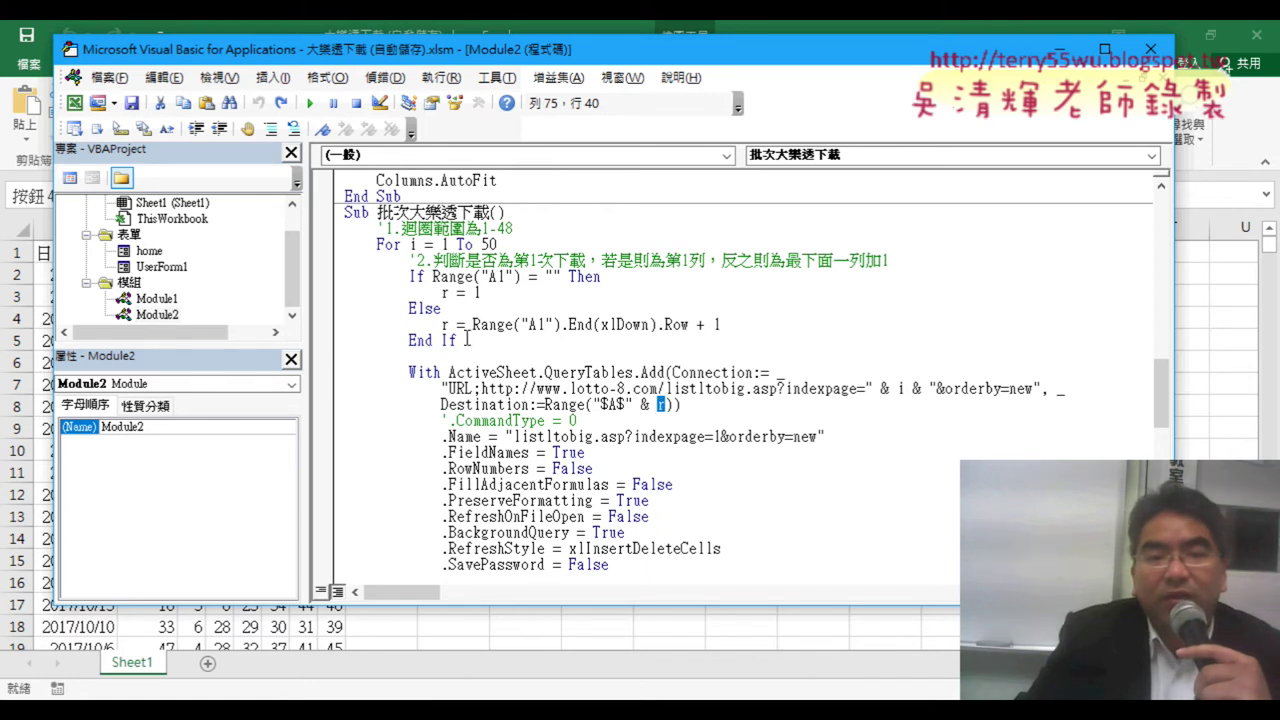
pyautogui.moveTo(472, 325); pyautogui.dragTo(688, 320)
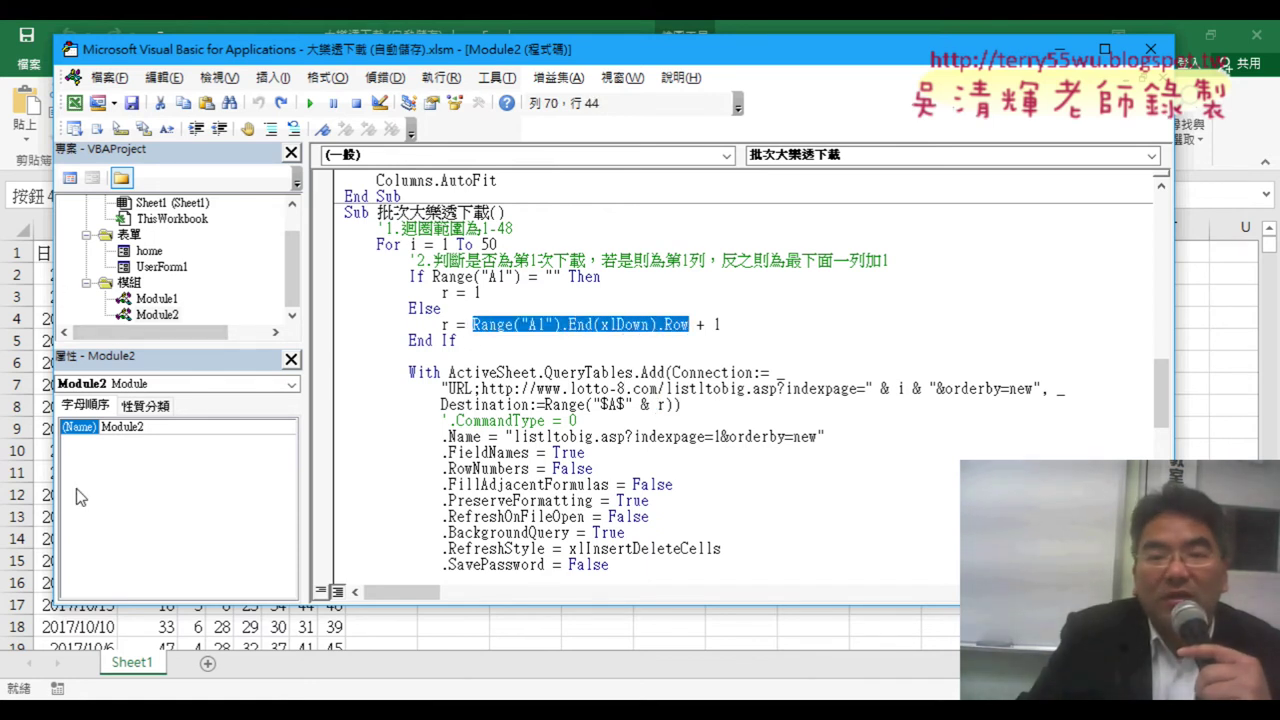
pyautogui.click(723, 324)
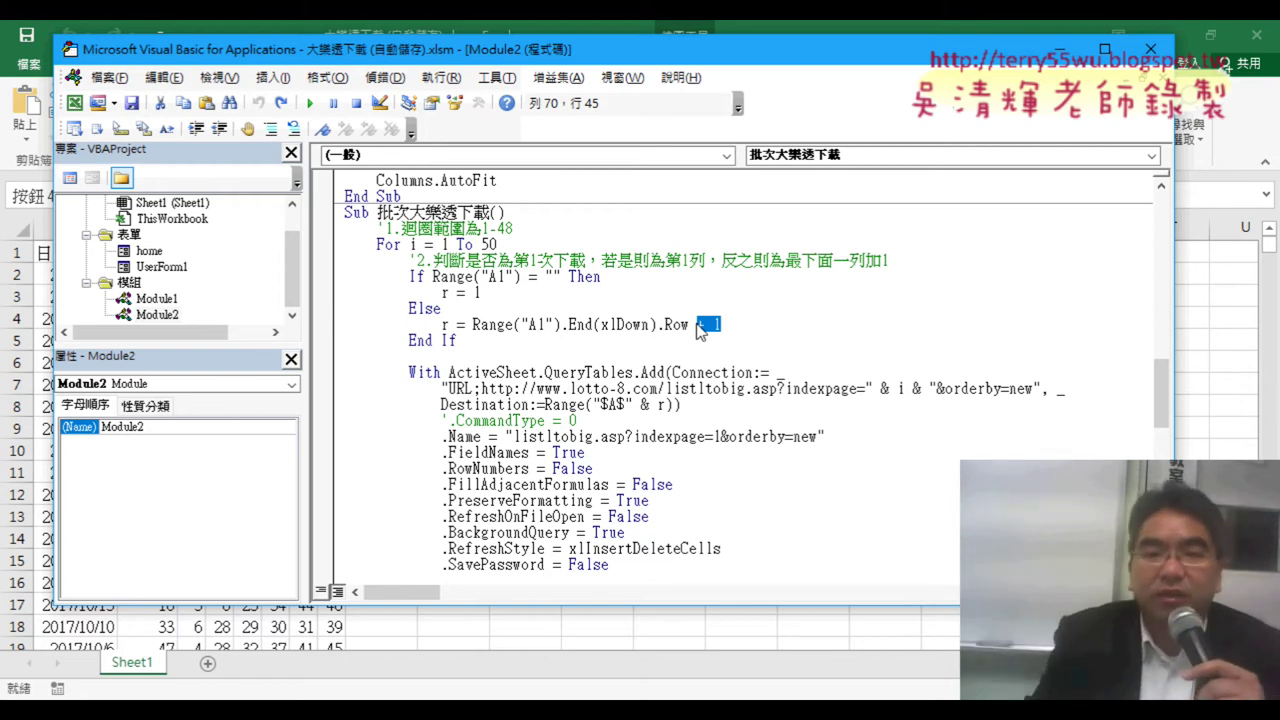
pyautogui.scroll(-1, 700, 332)
pyautogui.scroll(-3, 690, 340)
pyautogui.scroll(-3, 675, 350)
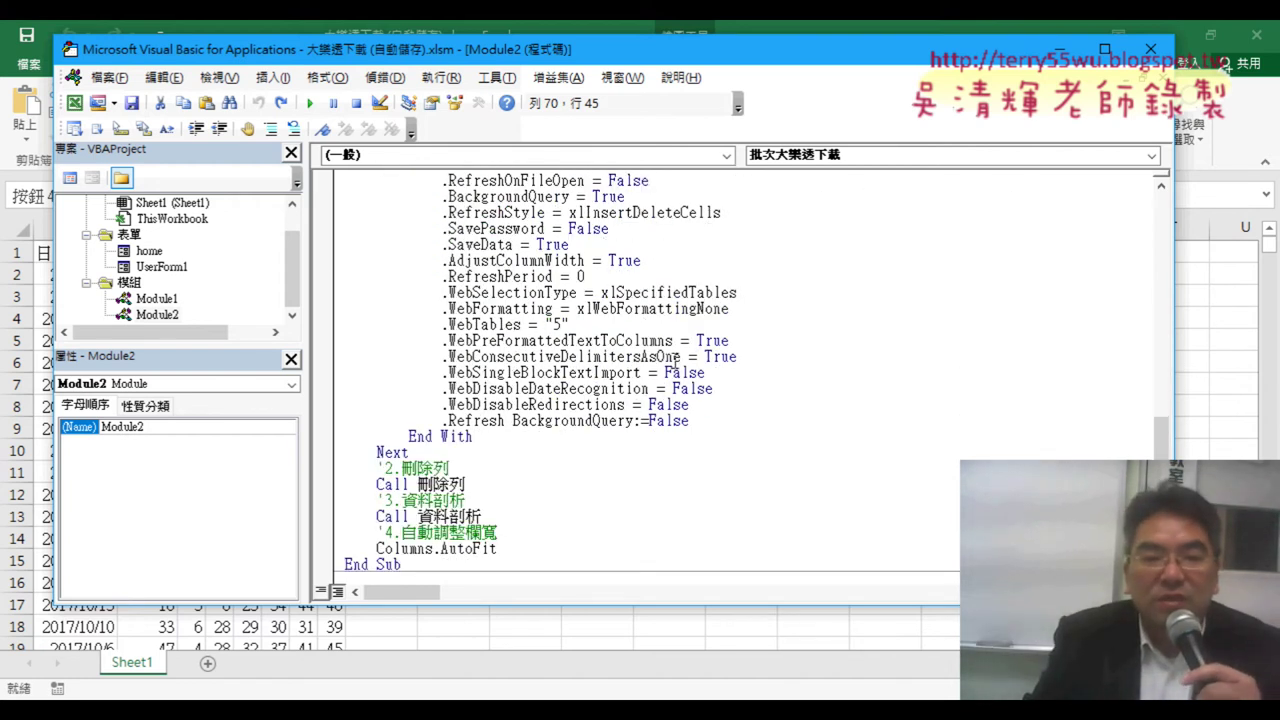
# Highlight the Call 刪除列 and Call 資料剖析 lines, then narrow the code window to show Sheet1
pyautogui.scroll(-1, 660, 365)
pyautogui.moveTo(480, 440); pyautogui.dragTo(399, 443)
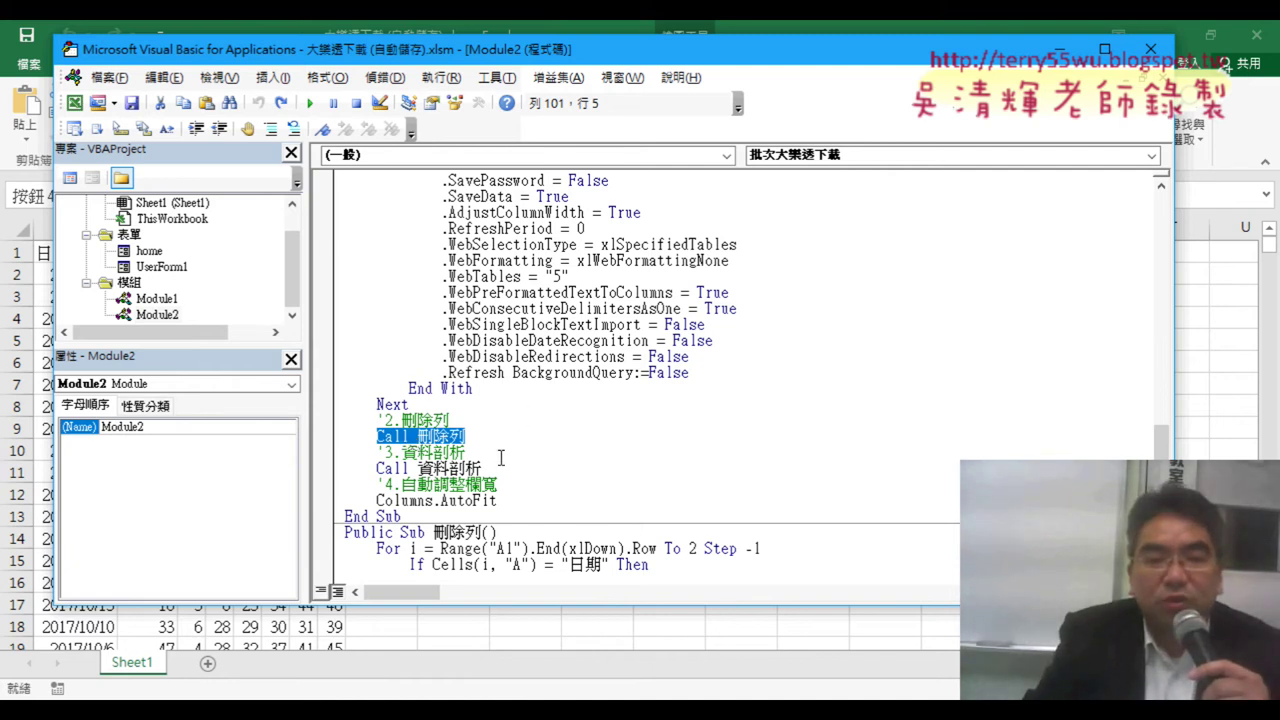
pyautogui.moveTo(482, 468); pyautogui.dragTo(377, 468)
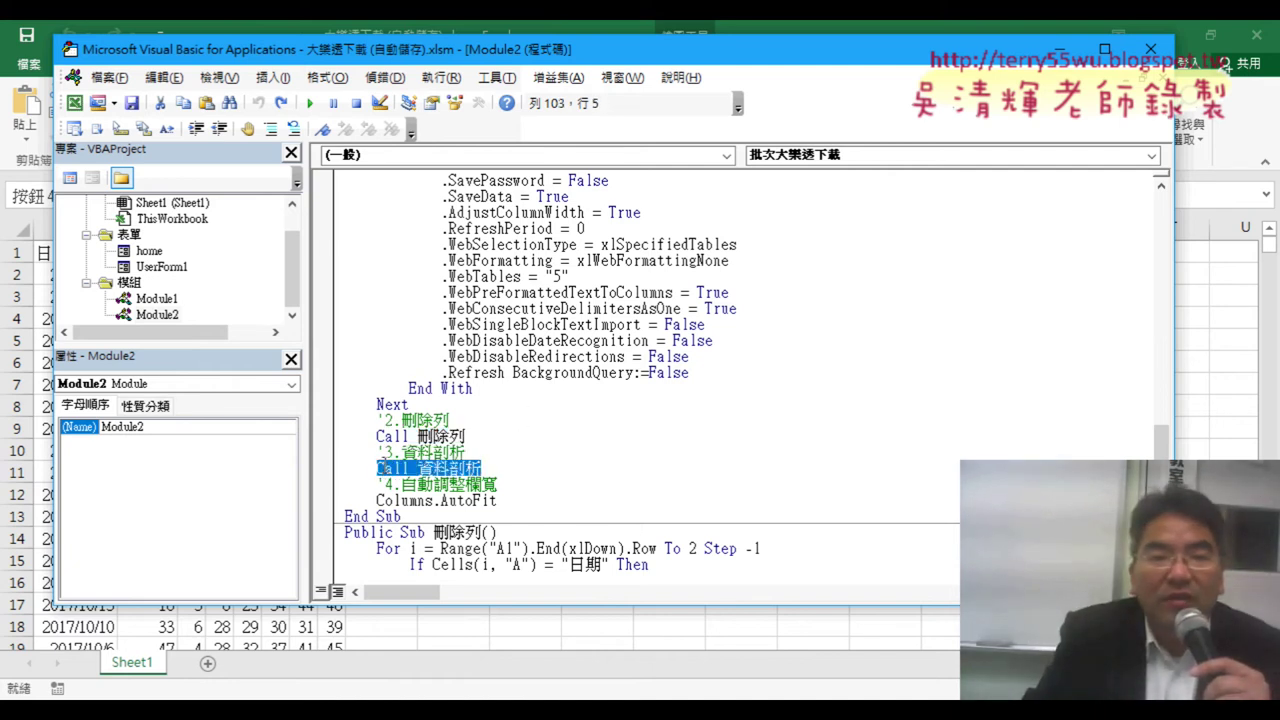
pyautogui.moveTo(499, 55); pyautogui.dragTo(744, 64)
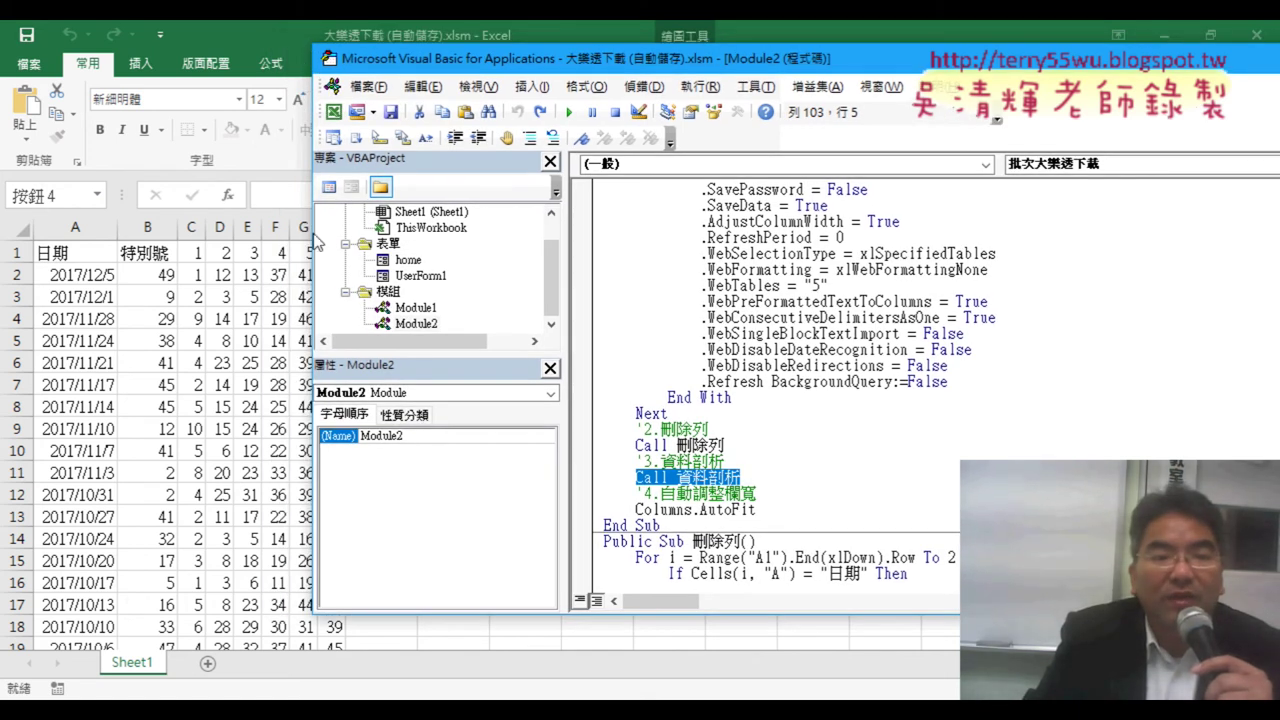
pyautogui.moveTo(313, 237); pyautogui.dragTo(360, 232)
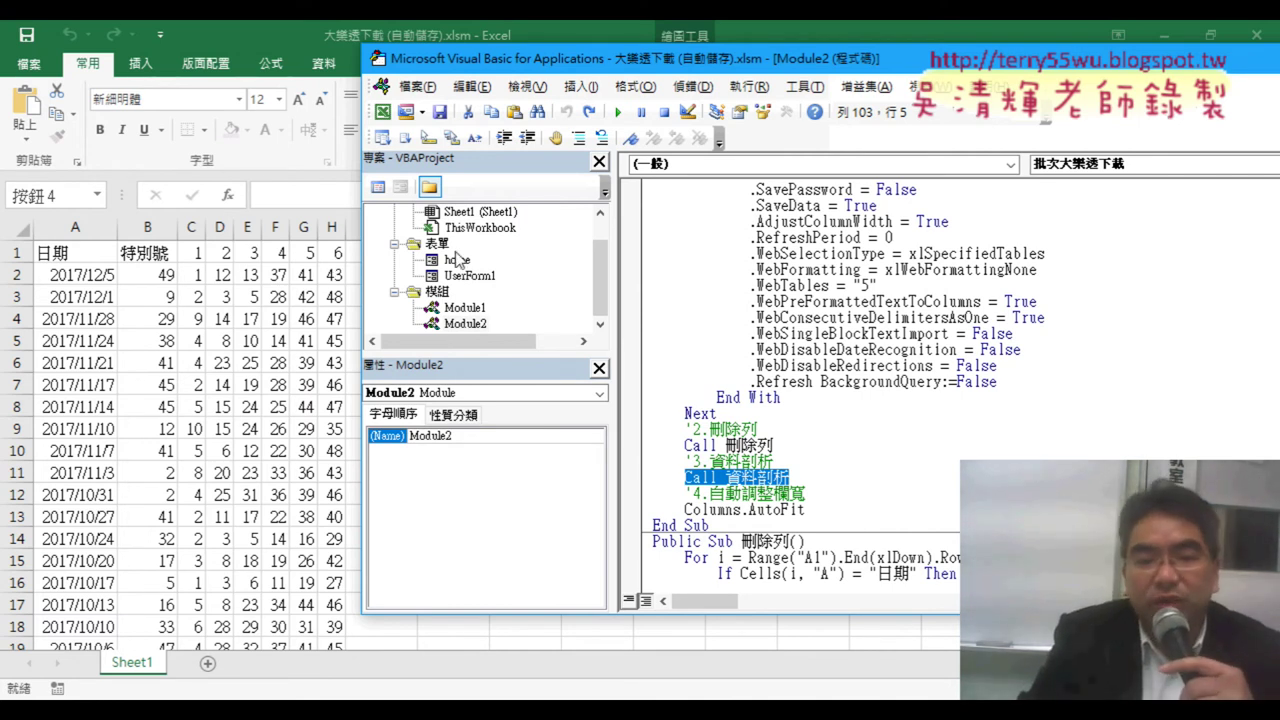
pyautogui.click(801, 507)
pyautogui.moveTo(805, 510); pyautogui.dragTo(727, 510)
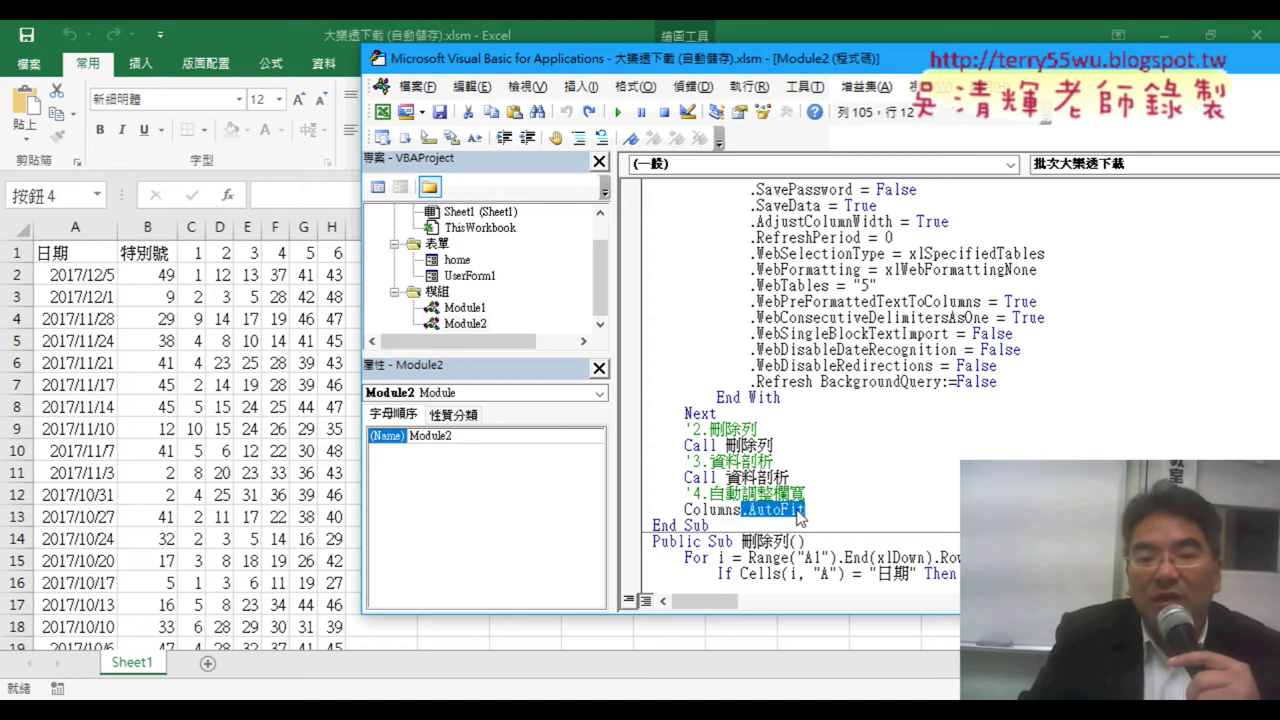
pyautogui.write('.')
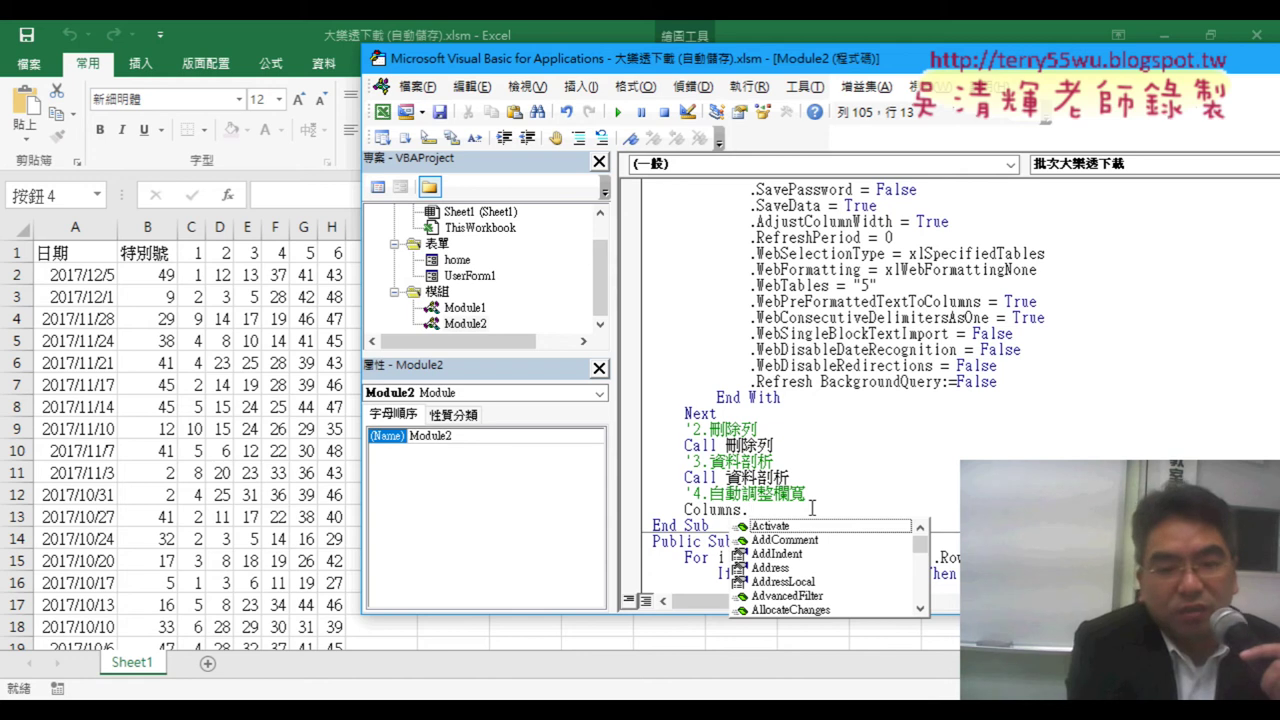
pyautogui.write('y')
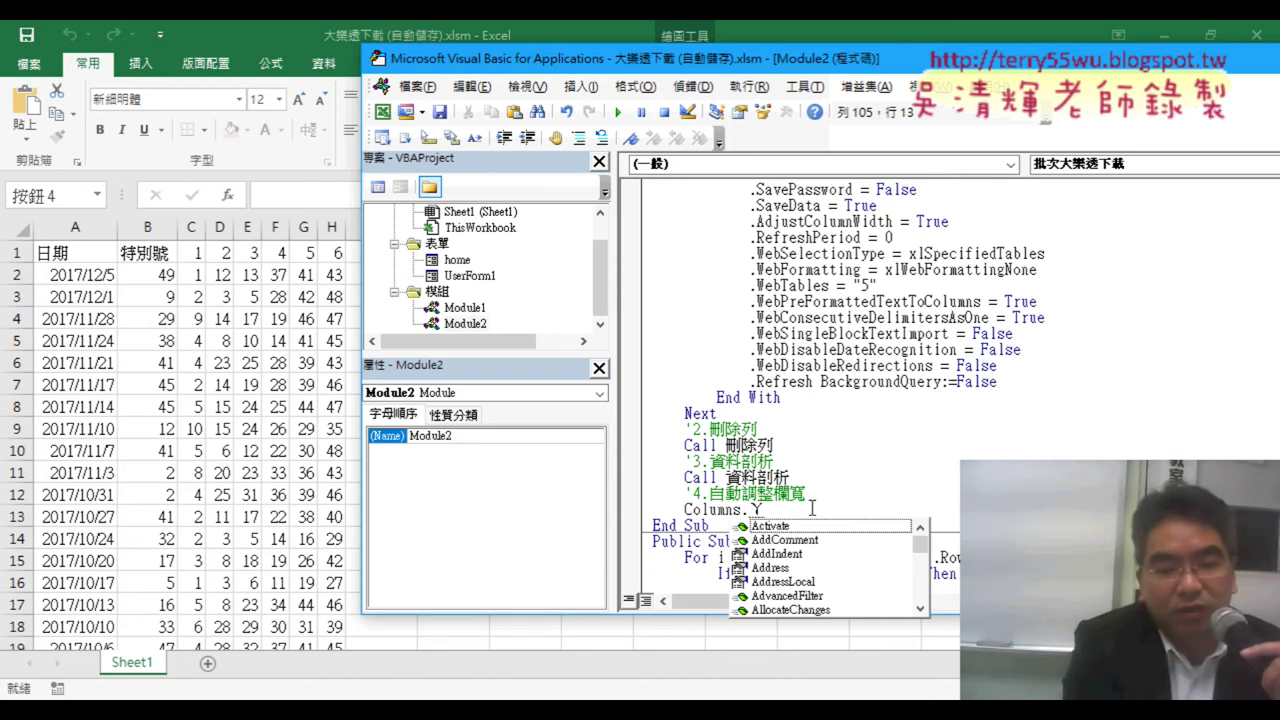
pyautogui.write('a')
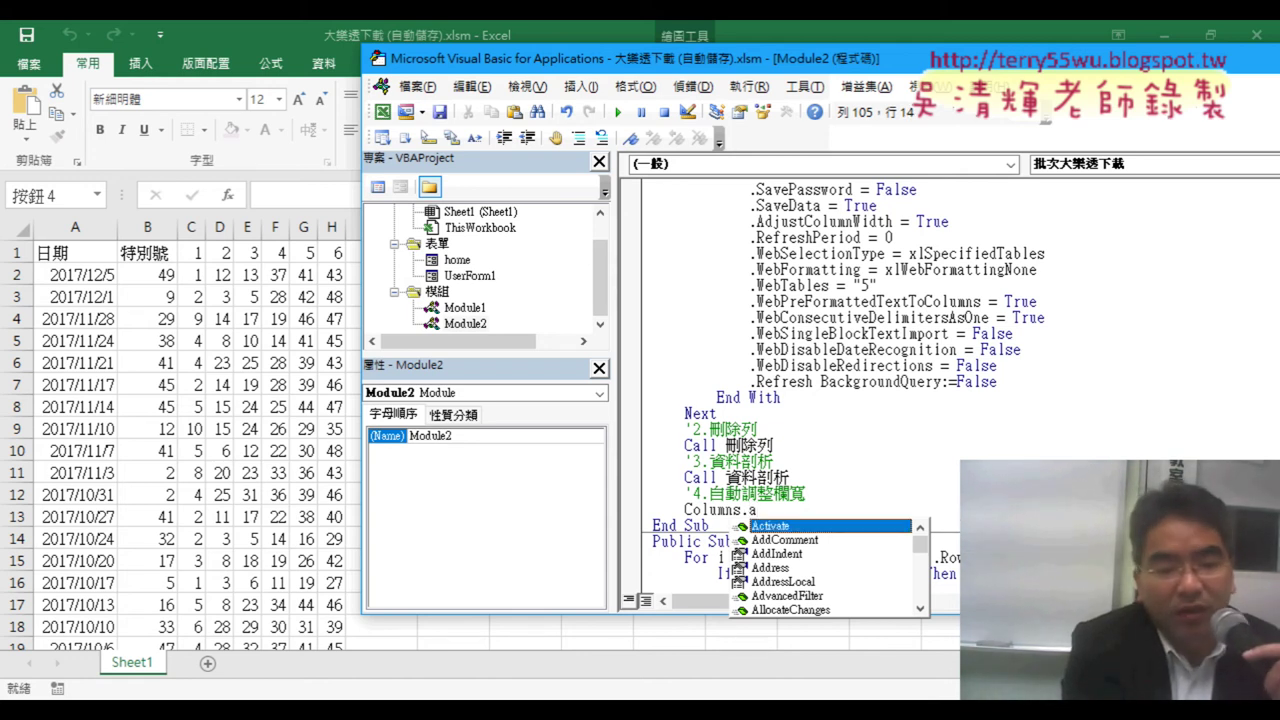
pyautogui.write('ut')
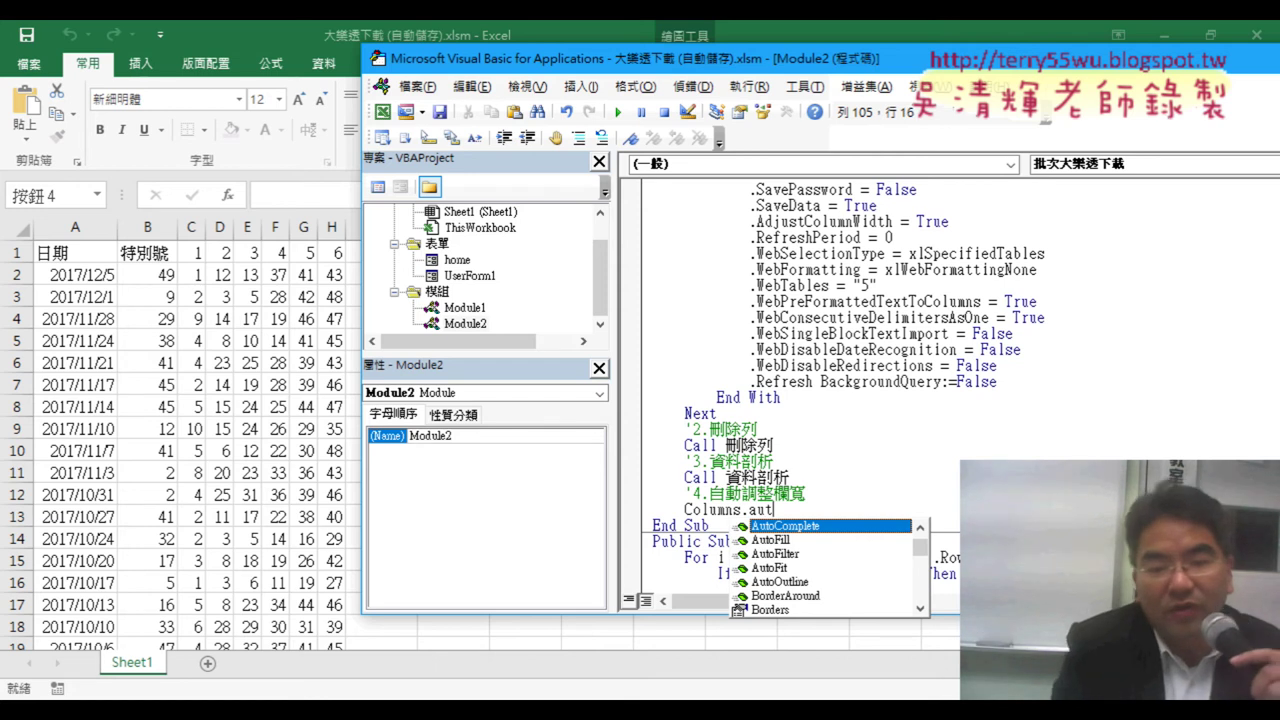
pyautogui.press('Down')
pyautogui.press('Down')
pyautogui.press('Down')
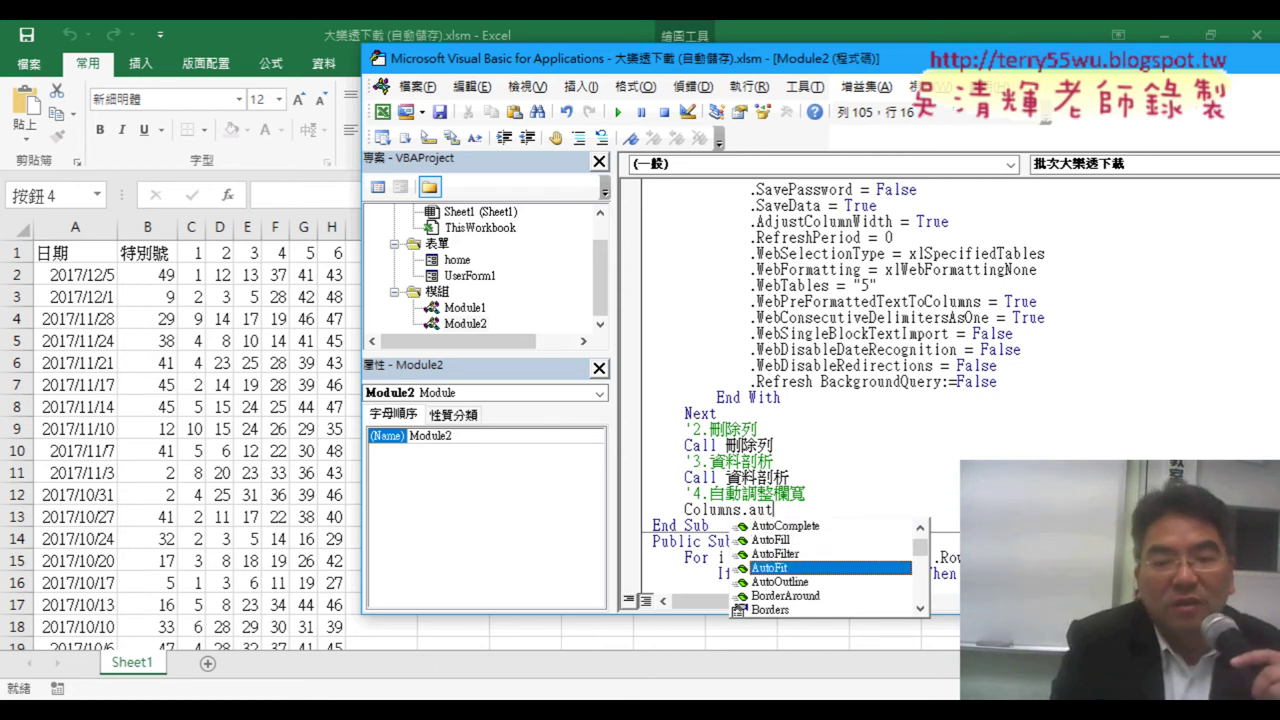
pyautogui.press('Tab')
pyautogui.click(938, 463)
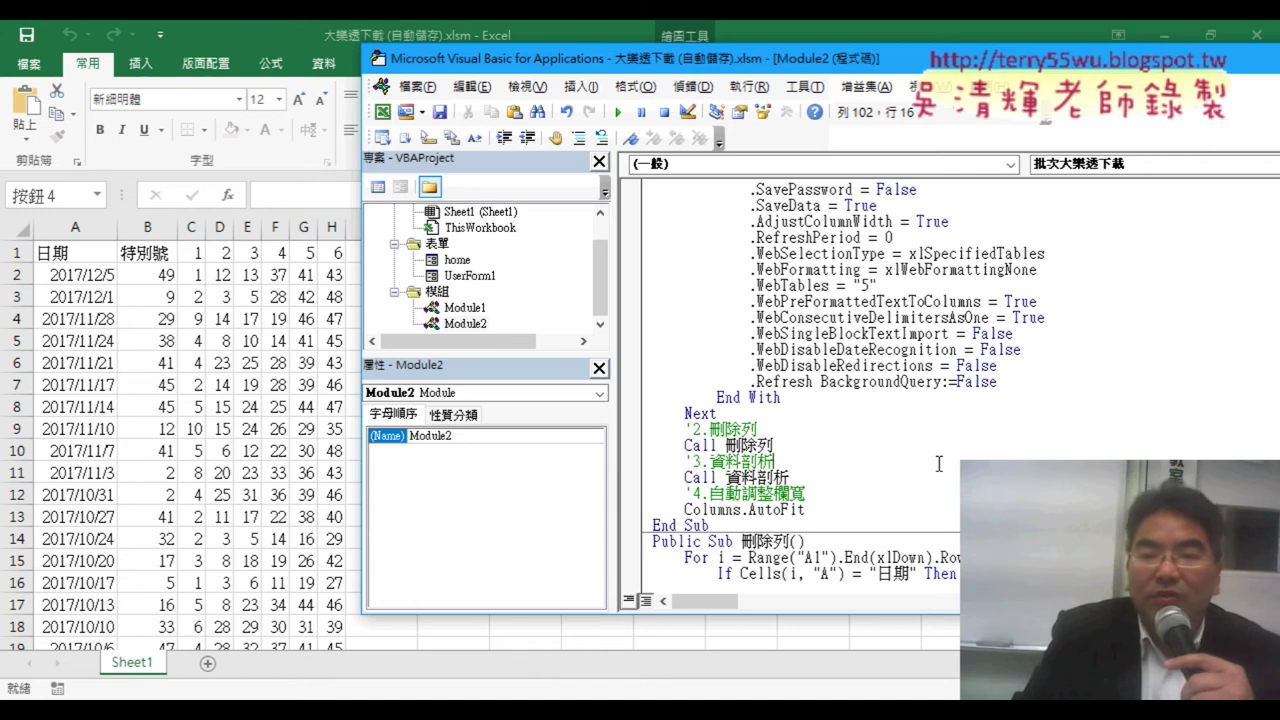
pyautogui.scroll(3, 938, 461)
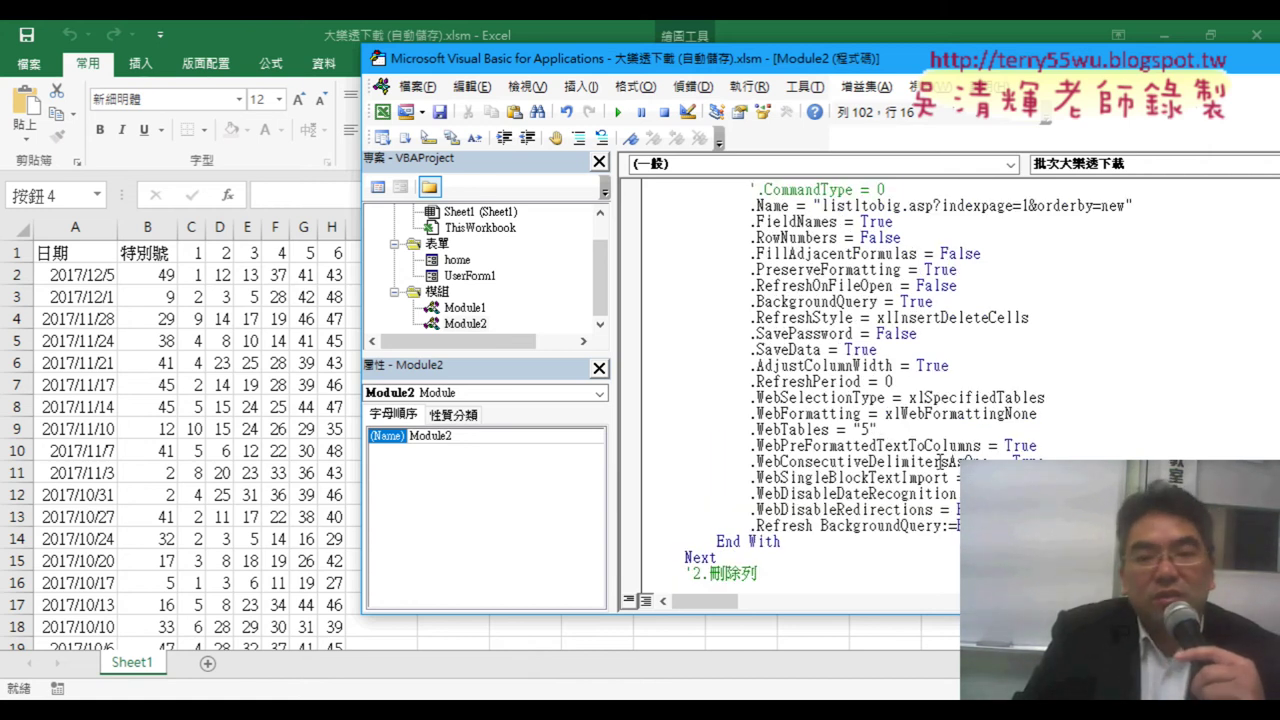
# Select the With QueryTables.Add block and shrink the project pane to widen the code area
pyautogui.click(786, 543)
pyautogui.scroll(2, 818, 440)
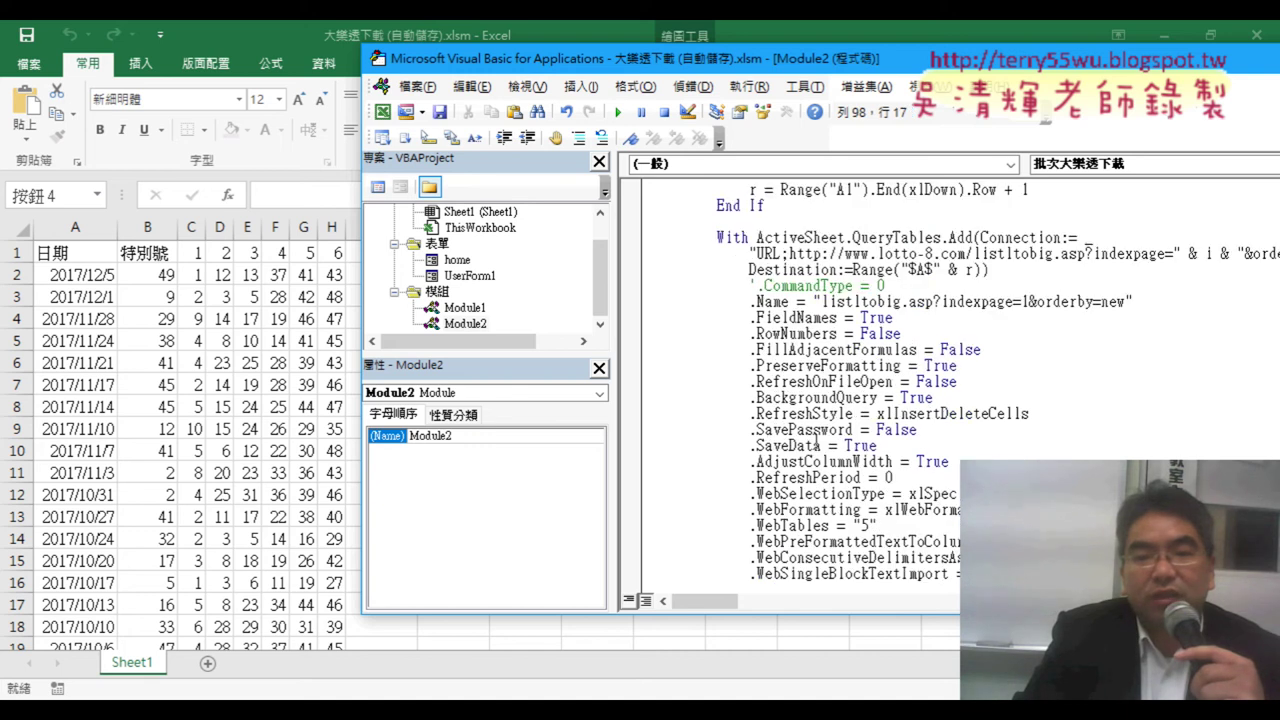
pyautogui.scroll(-2, 772, 397)
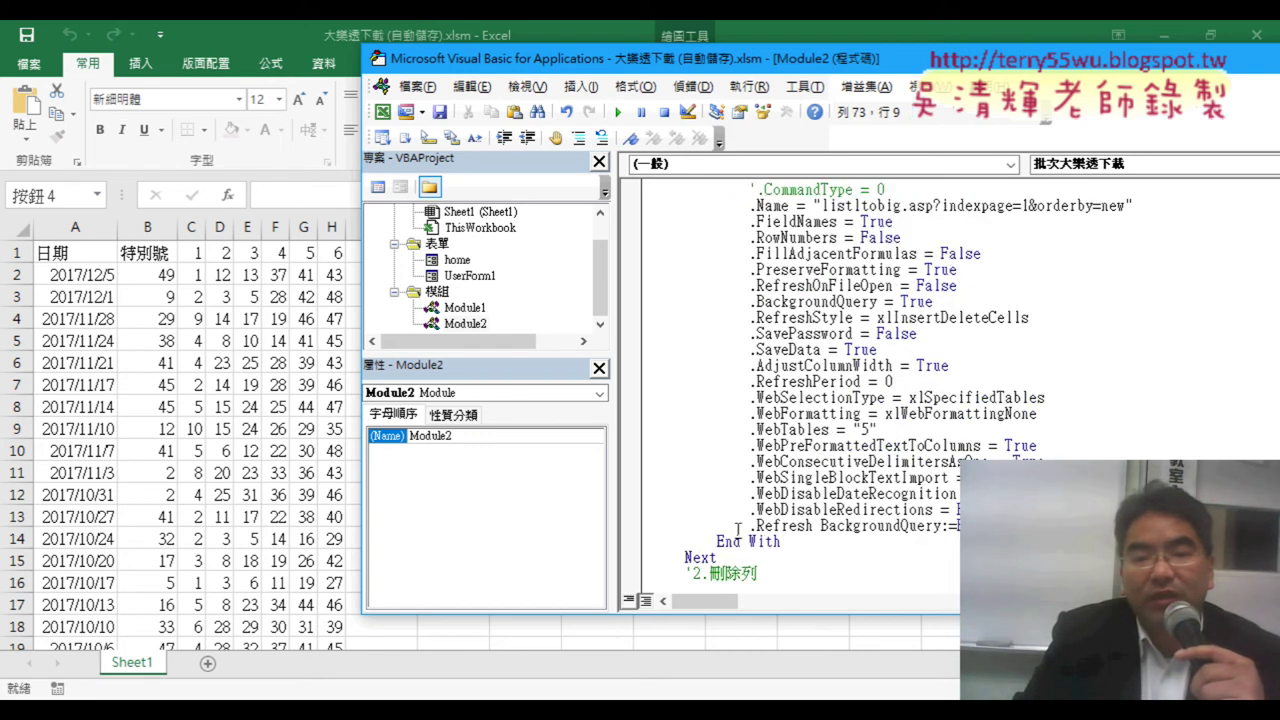
pyautogui.moveTo(799, 545); pyautogui.dragTo(613, 254)
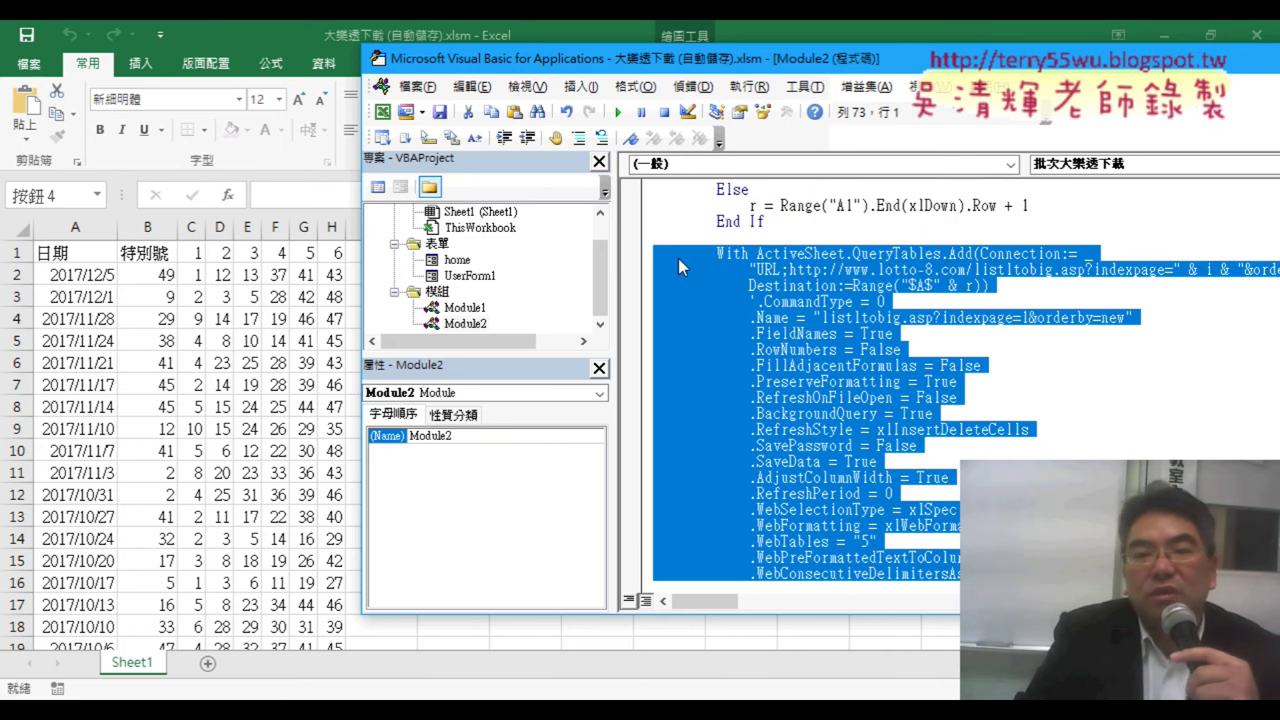
pyautogui.moveTo(614, 247); pyautogui.dragTo(522, 250)
pyautogui.moveTo(771, 64); pyautogui.dragTo(545, 81)
pyautogui.click(631, 265)
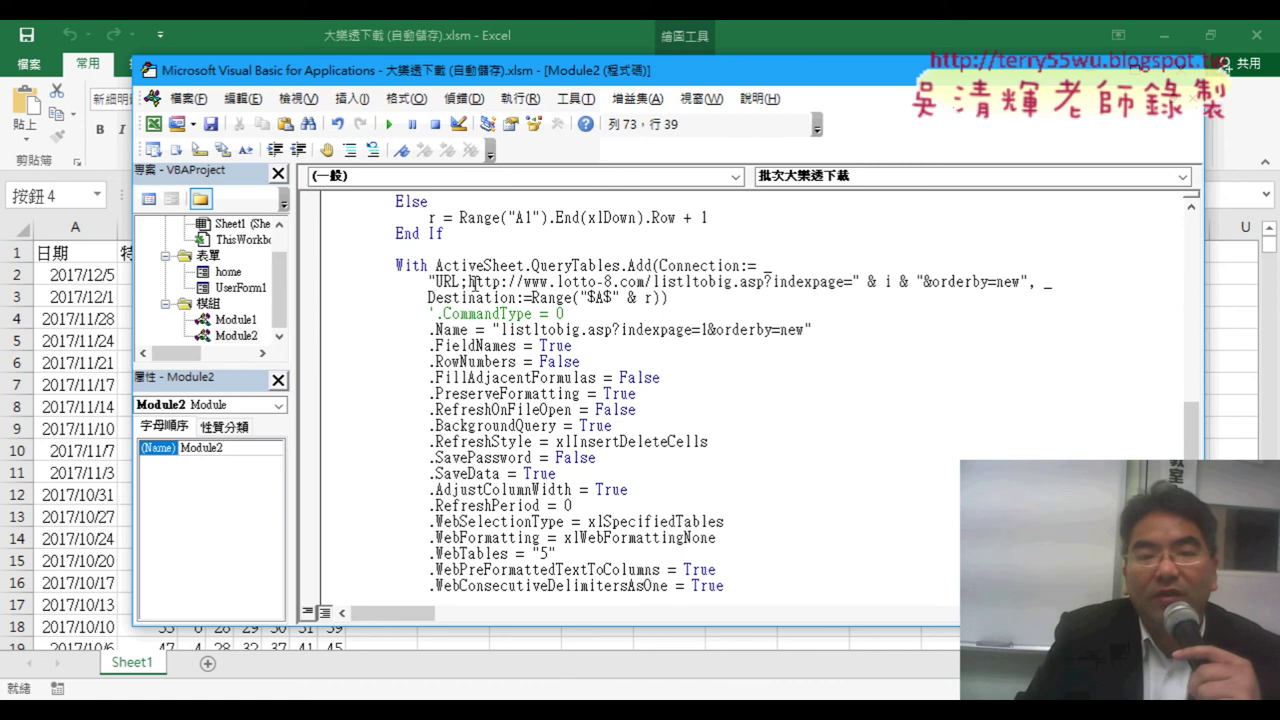
# Highlight the lotto-8.com connection URL and the Destination range built from r
pyautogui.moveTo(468, 282); pyautogui.dragTo(1020, 280)
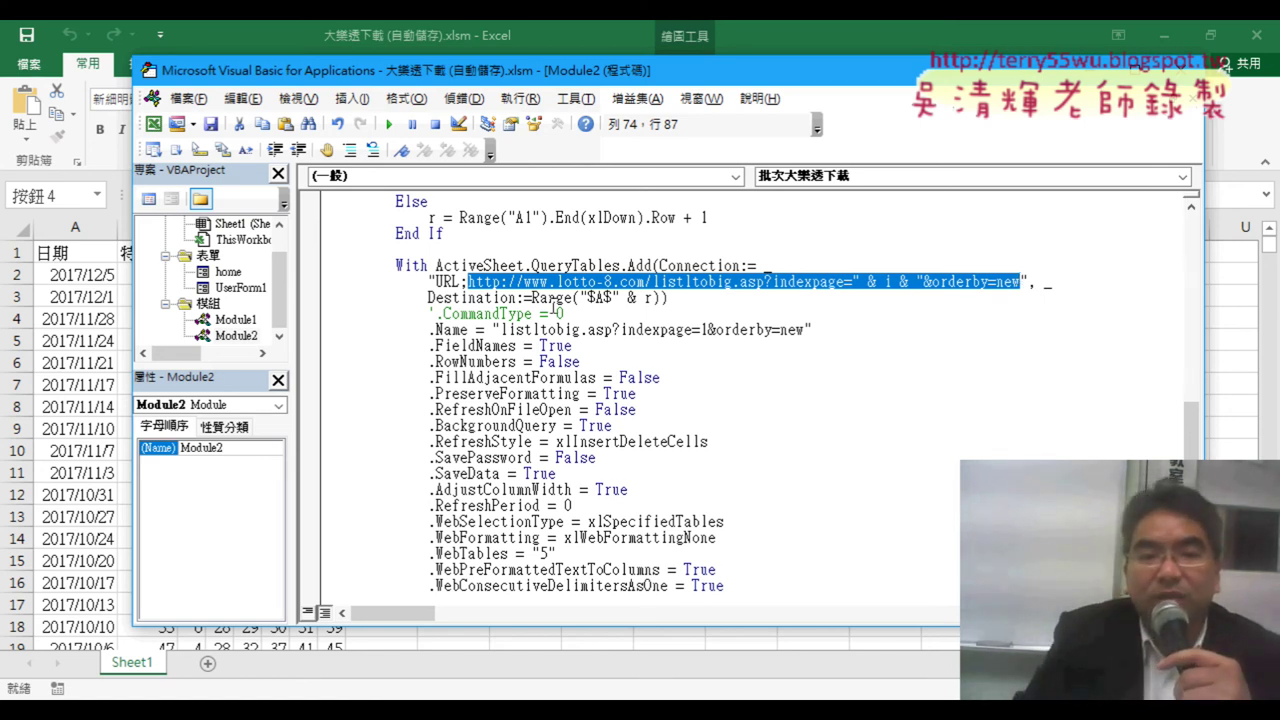
pyautogui.moveTo(532, 298); pyautogui.dragTo(662, 298)
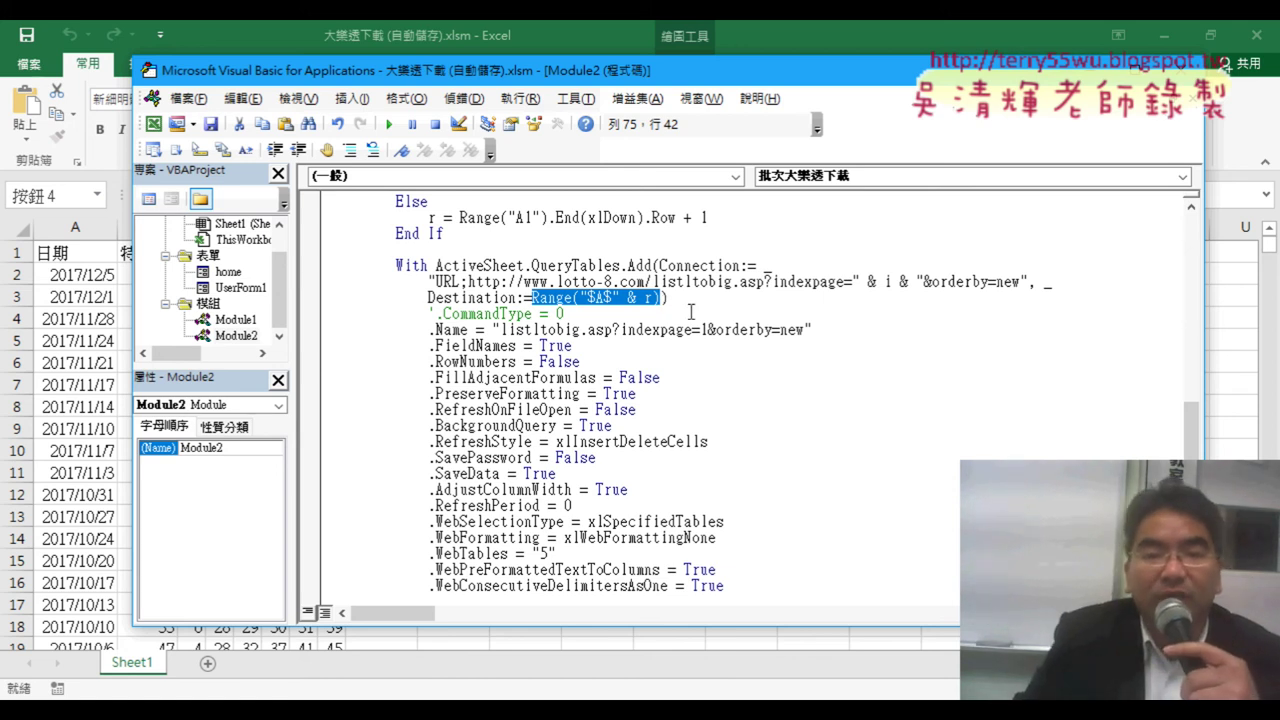
pyautogui.scroll(2, 690, 312)
pyautogui.scroll(-3, 479, 300)
pyautogui.scroll(-6, 478, 310)
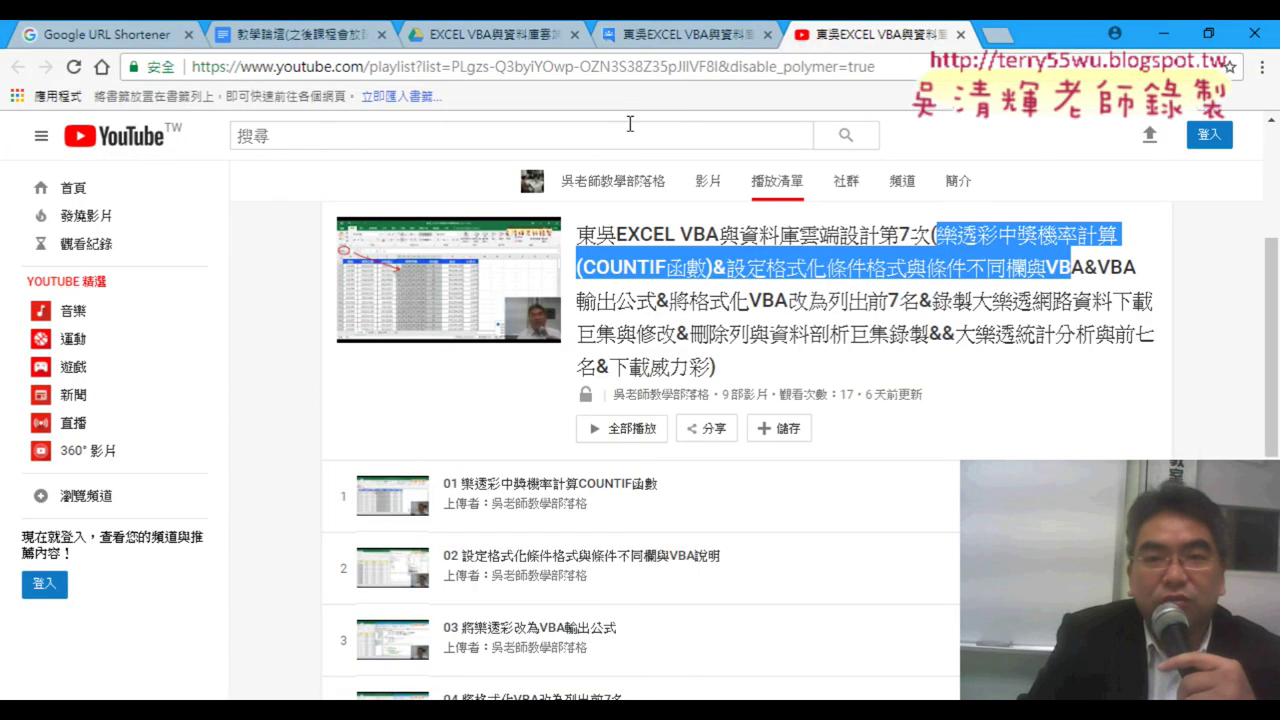
pyautogui.click(961, 34)
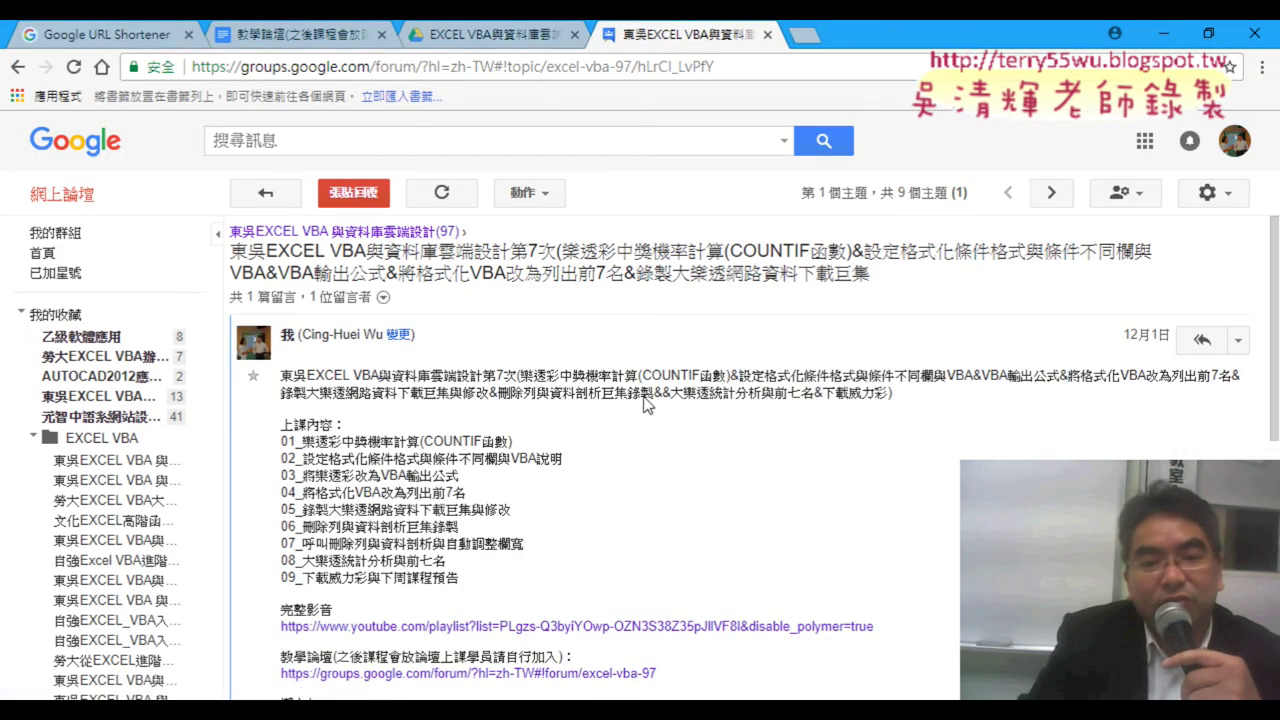
pyautogui.click(623, 622)
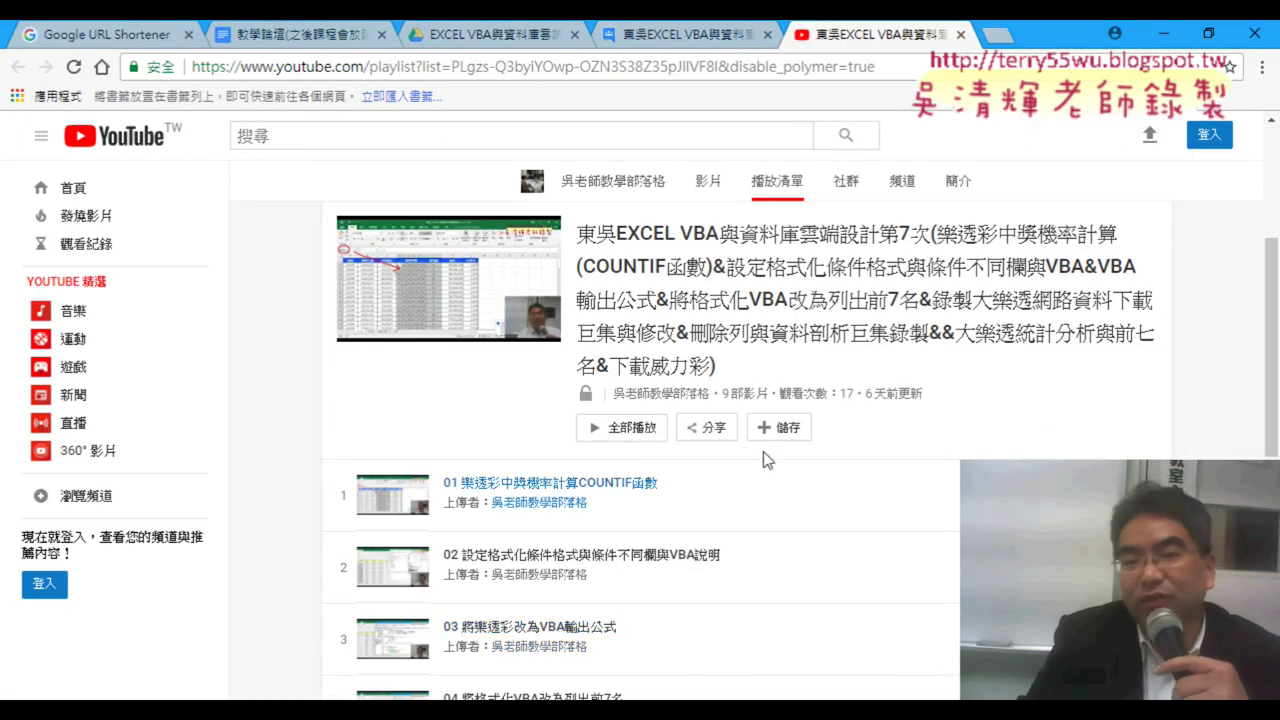